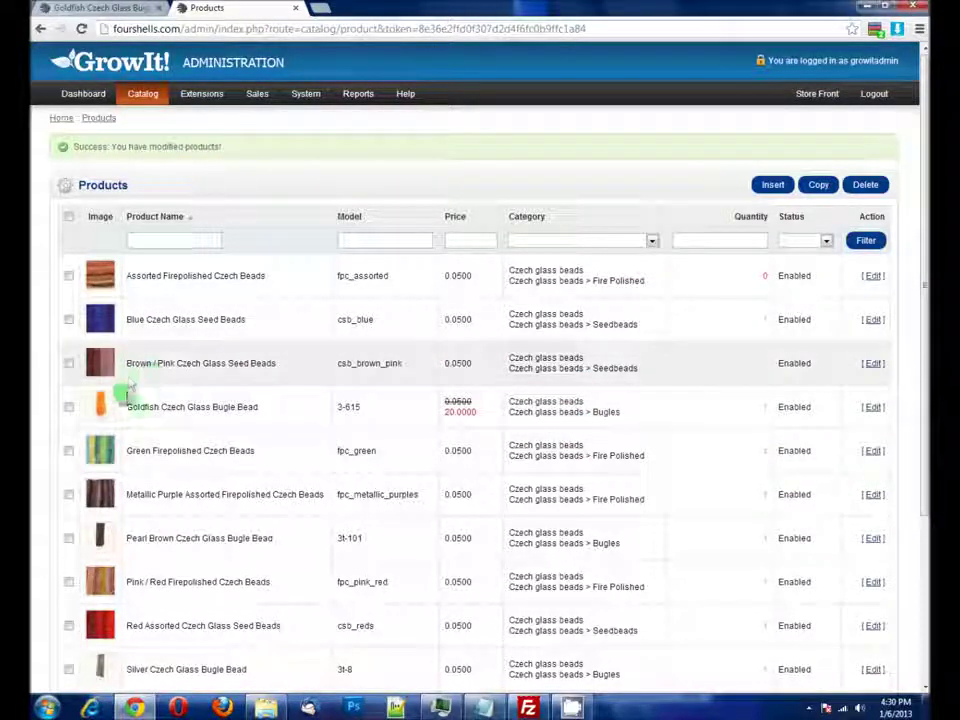
Open the Goldfish Czech Glass Bugle Bead product for editing and remove its Upgrades option
{"action": "left_click_drag", "start_coordinate": [127, 406], "coordinate": [186, 406]}
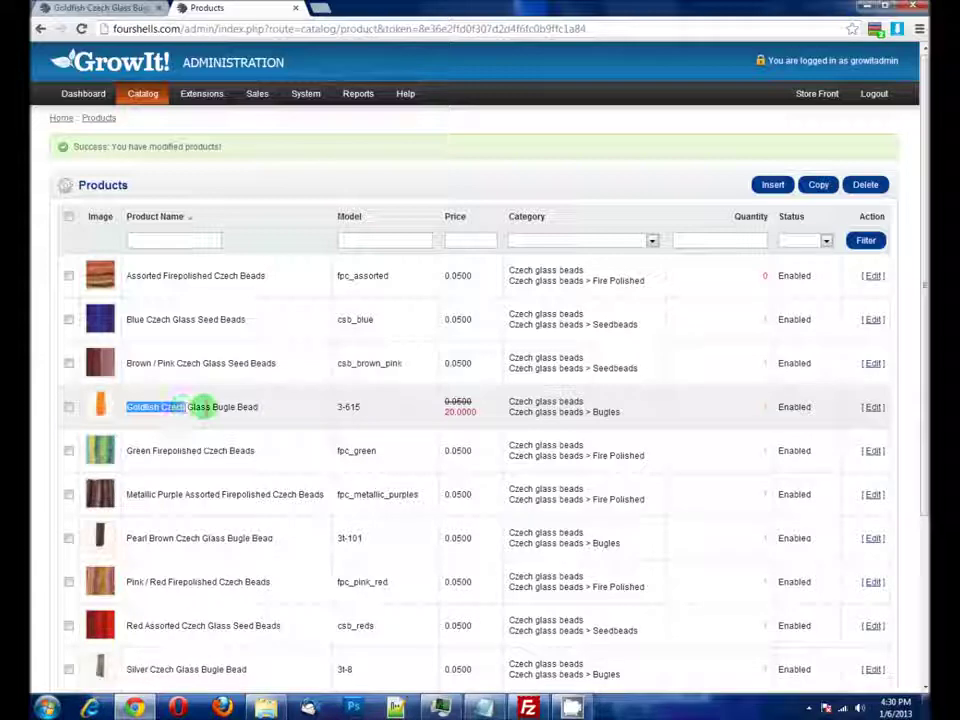
{"action": "left_click", "coordinate": [872, 407]}
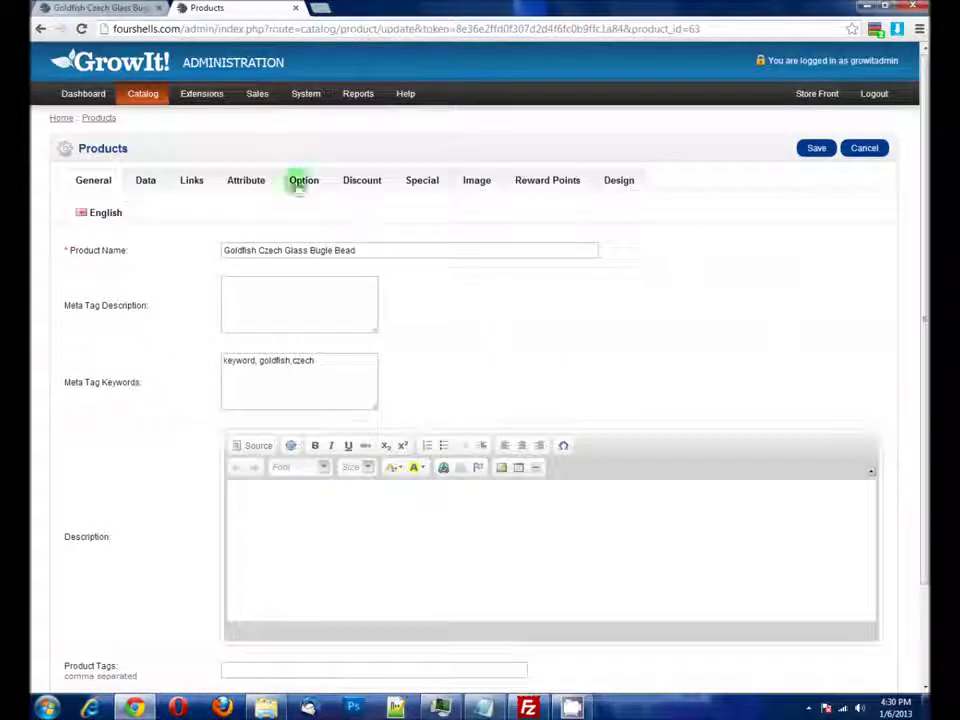
{"action": "left_click", "coordinate": [302, 183]}
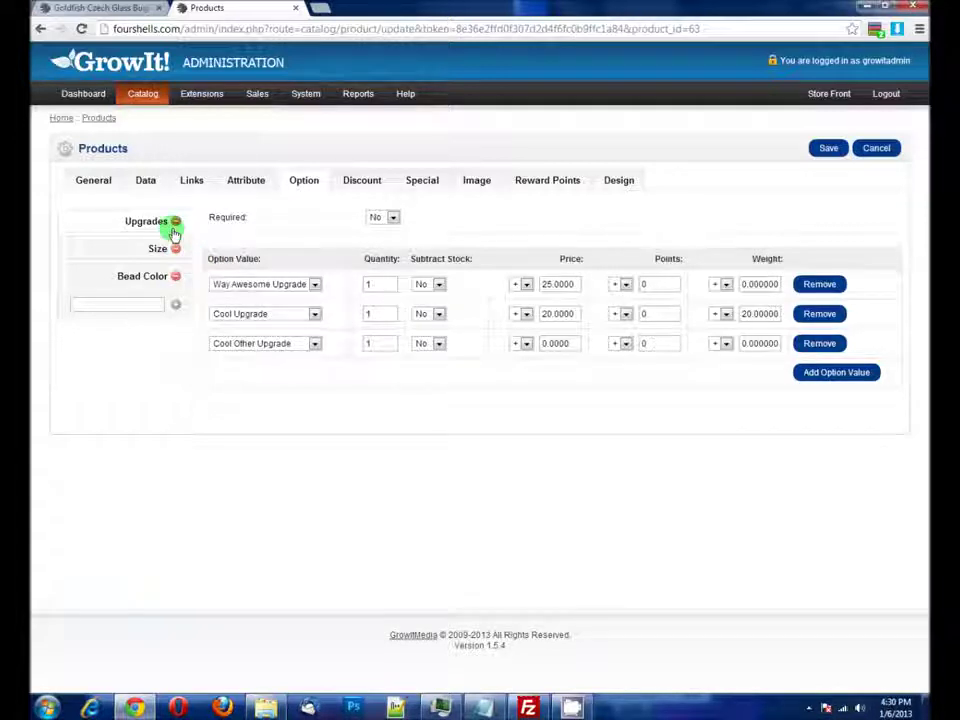
{"action": "left_click", "coordinate": [175, 222]}
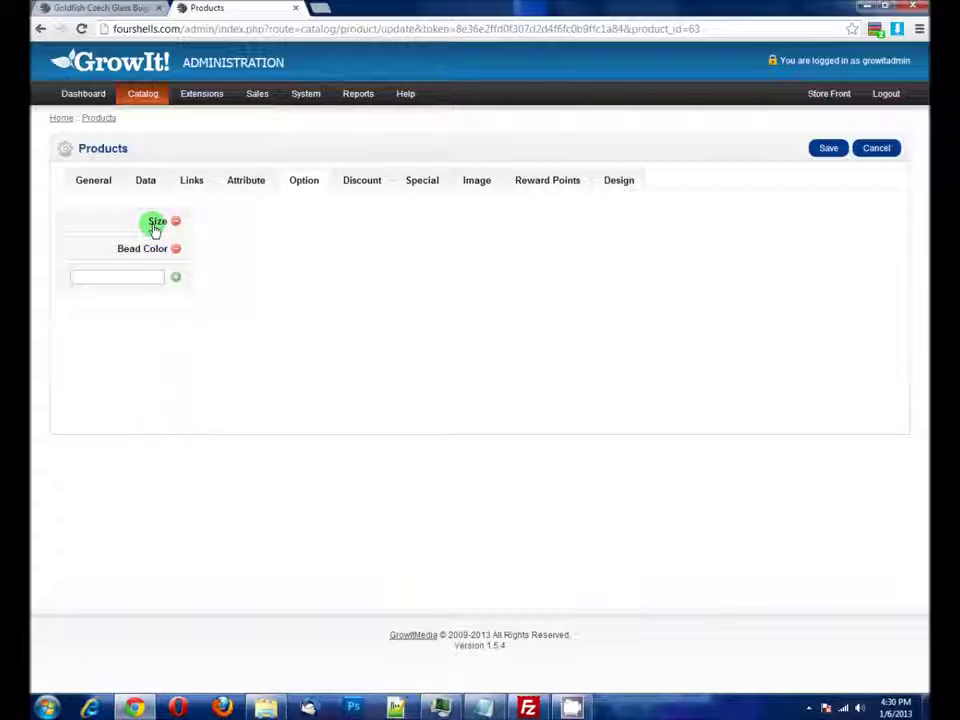
Start a new catalog option named Clothing Upgrades, with Select as its type
{"action": "mouse_move", "coordinate": [210, 93]}
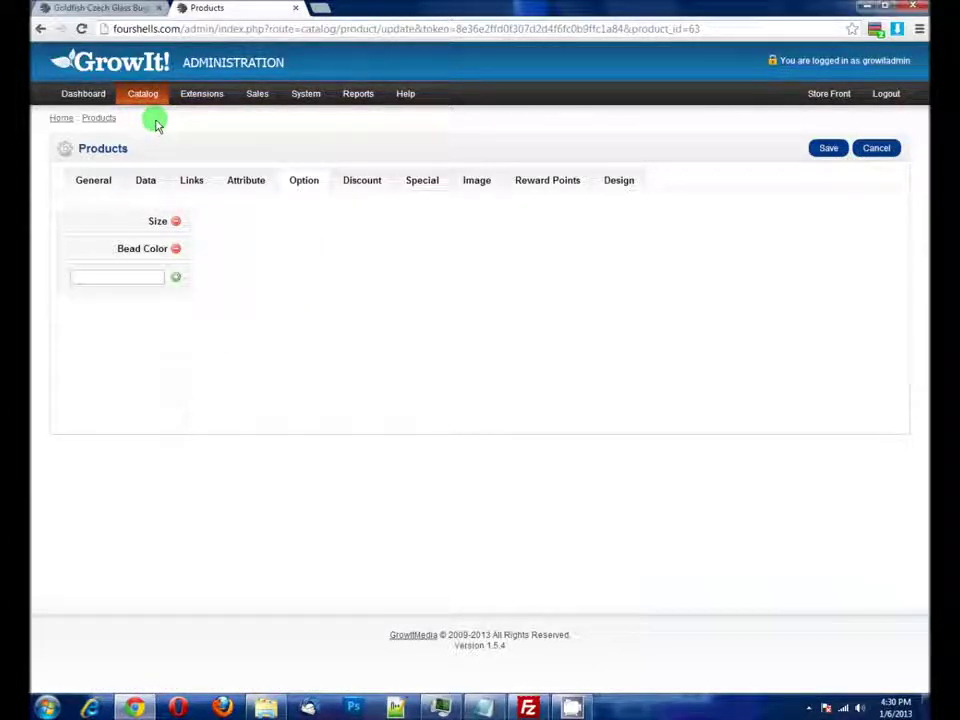
{"action": "mouse_move", "coordinate": [140, 97]}
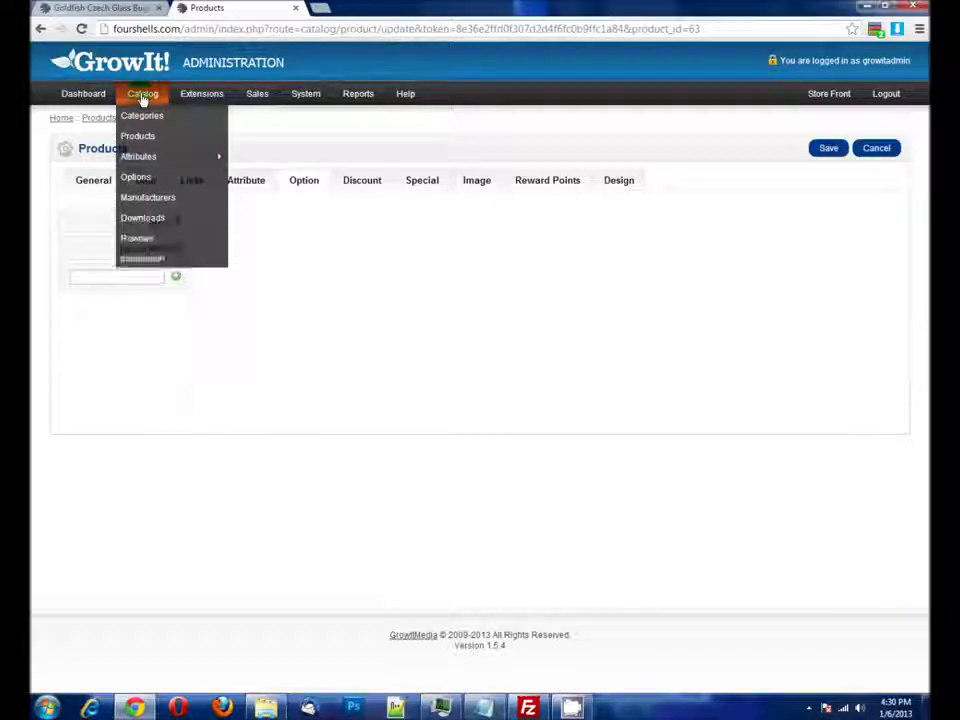
{"action": "left_click", "coordinate": [136, 180]}
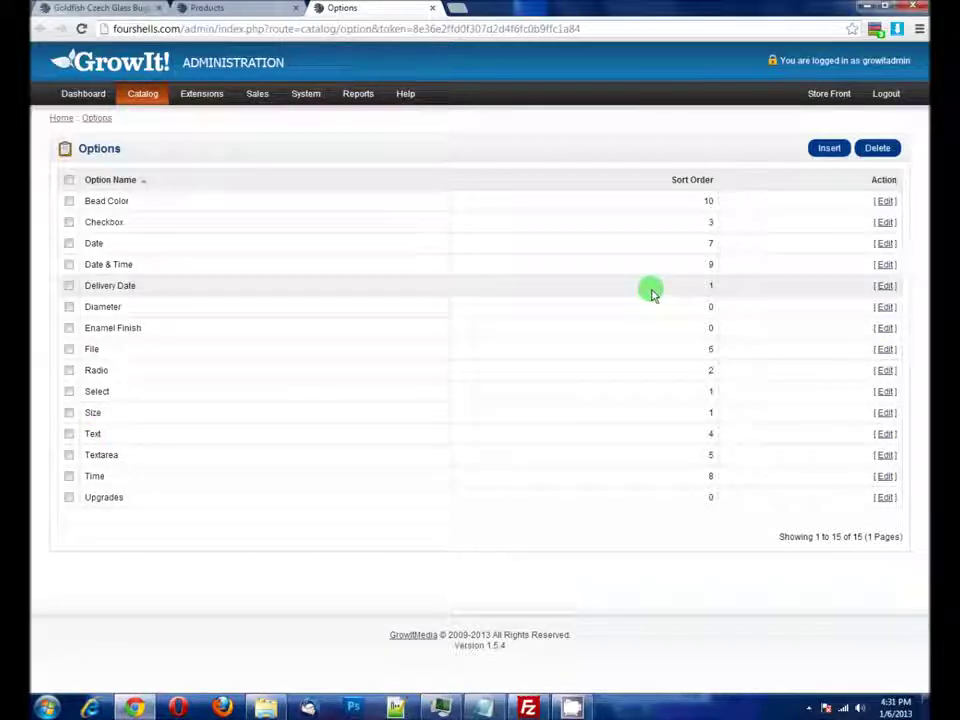
{"action": "left_click", "coordinate": [829, 150]}
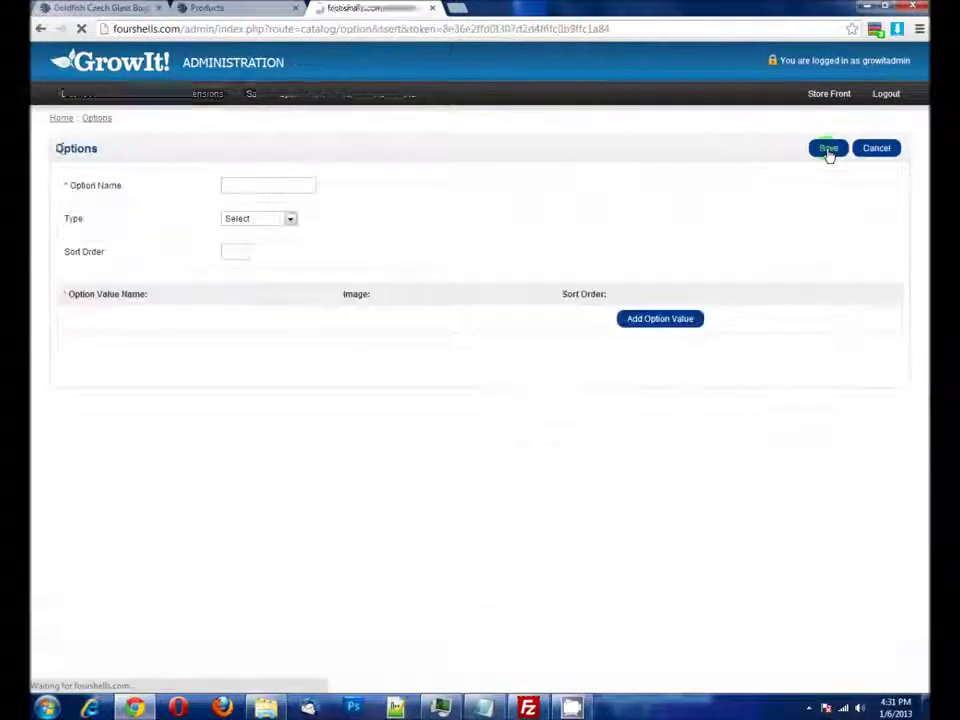
{"action": "left_click", "coordinate": [261, 184]}
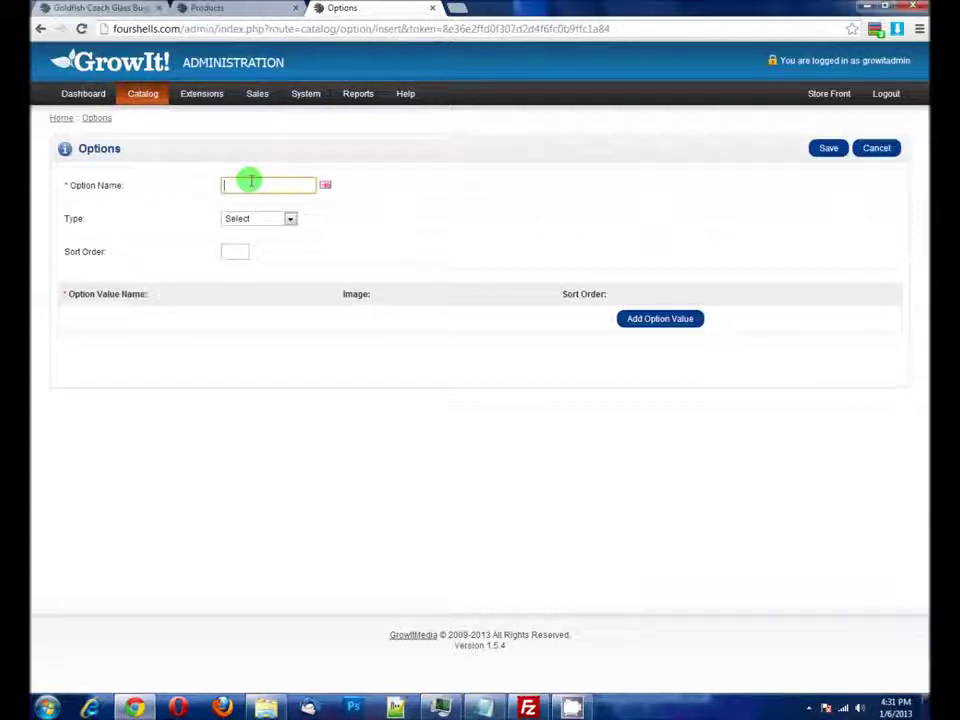
{"action": "type", "text": "U"}
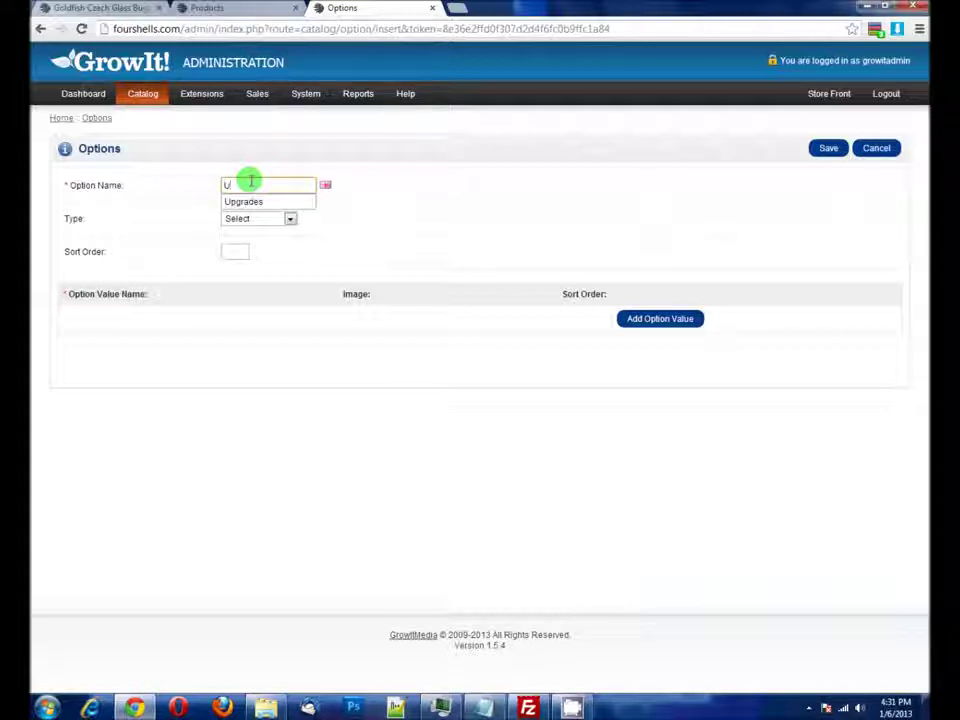
{"action": "key", "text": "BackSpace"}
{"action": "type", "text": "Color"}
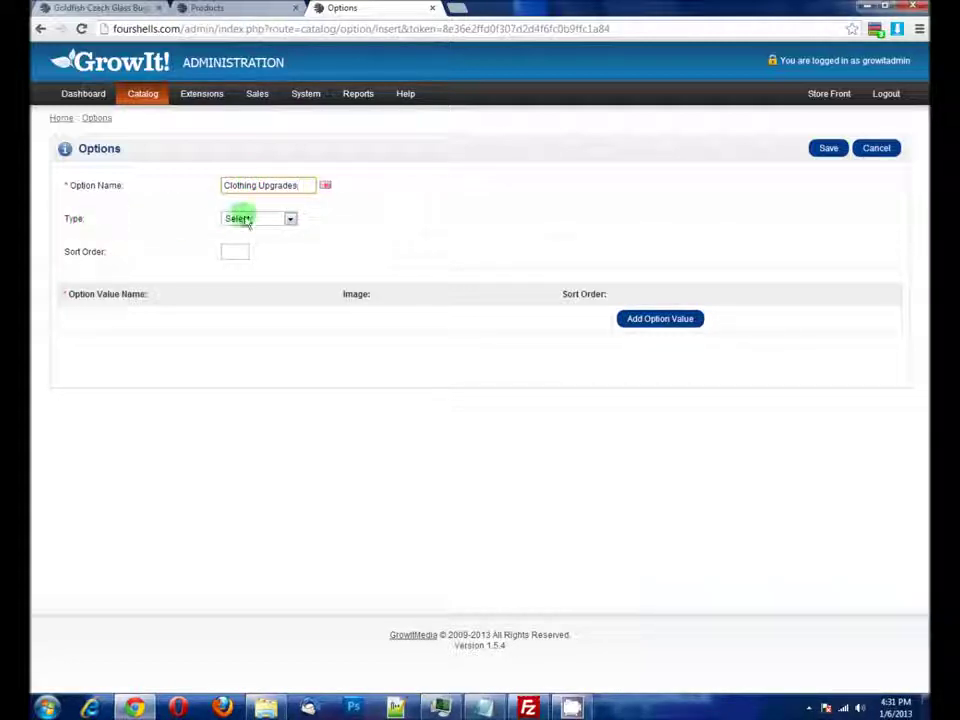
{"action": "left_click", "coordinate": [245, 219]}
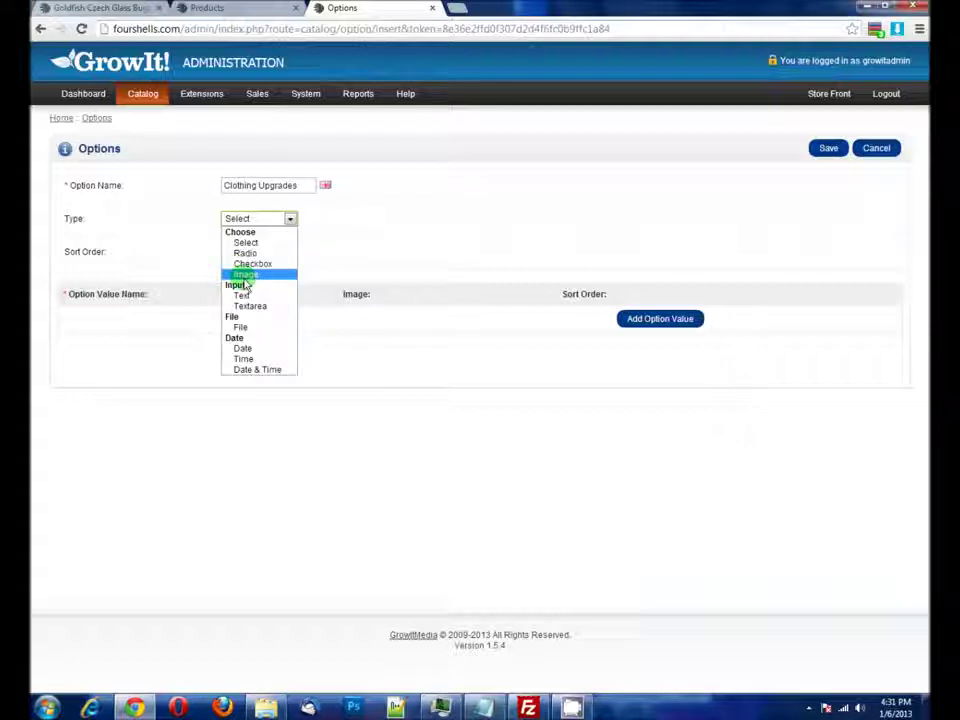
{"action": "left_click", "coordinate": [247, 243]}
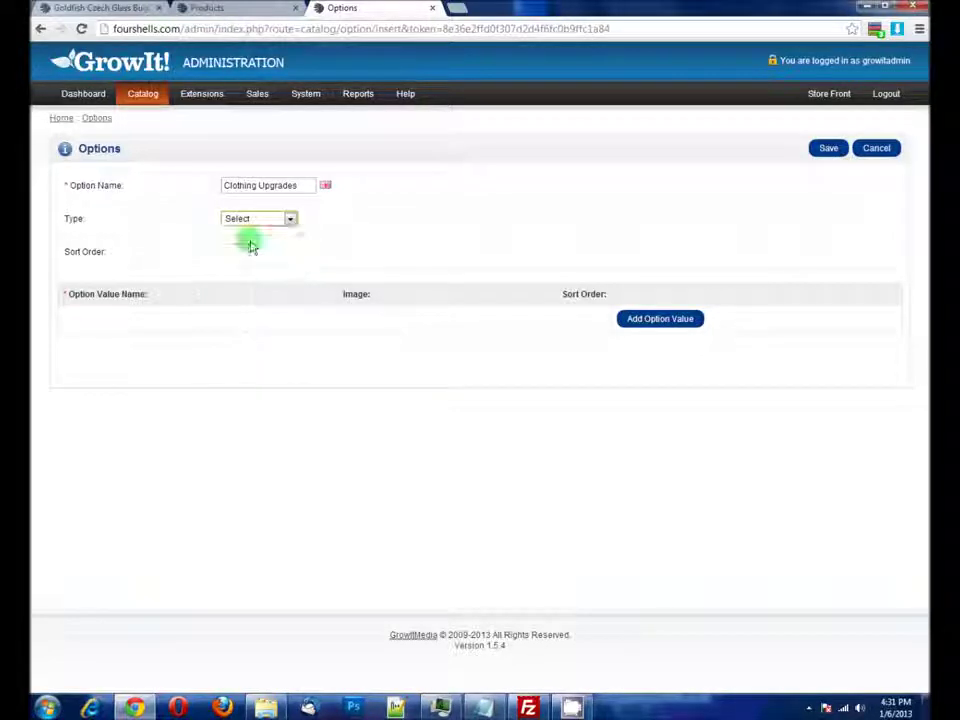
On the Goldfish bead's storefront page, try the option types by toggling upgrades, choosing size 15 and selecting the Goldfish bead color
{"action": "left_click", "coordinate": [105, 8]}
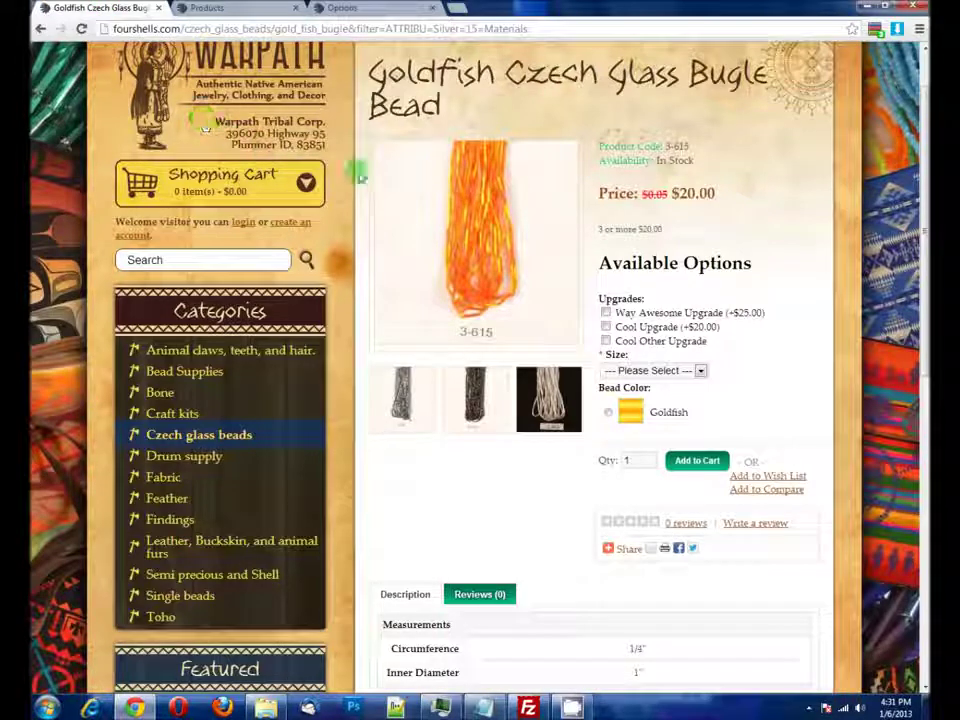
{"action": "left_click", "coordinate": [605, 312]}
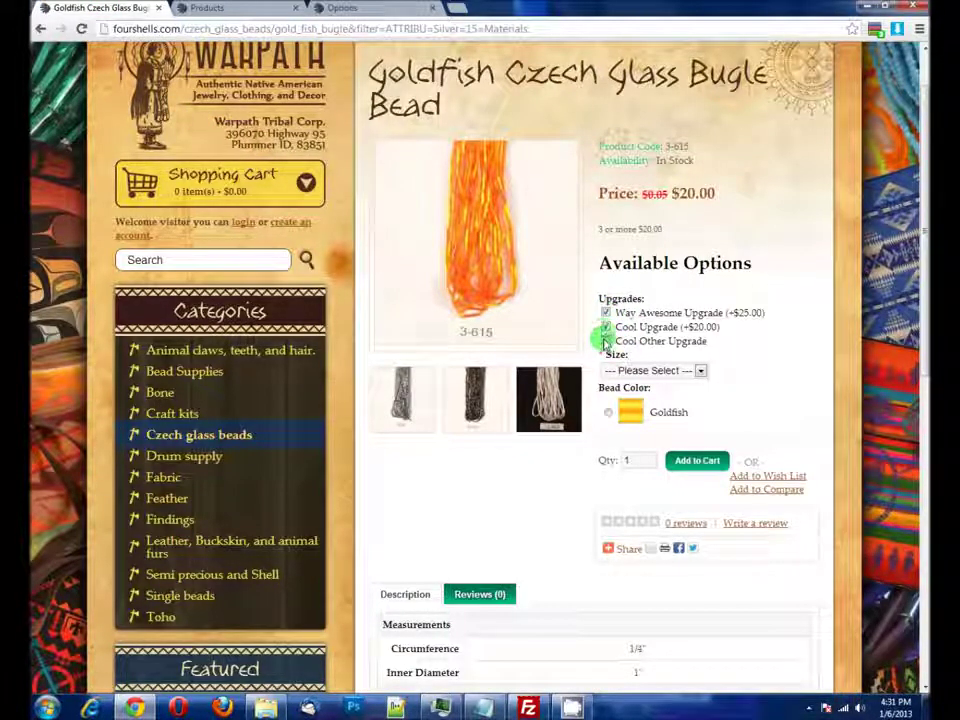
{"action": "left_click", "coordinate": [605, 341]}
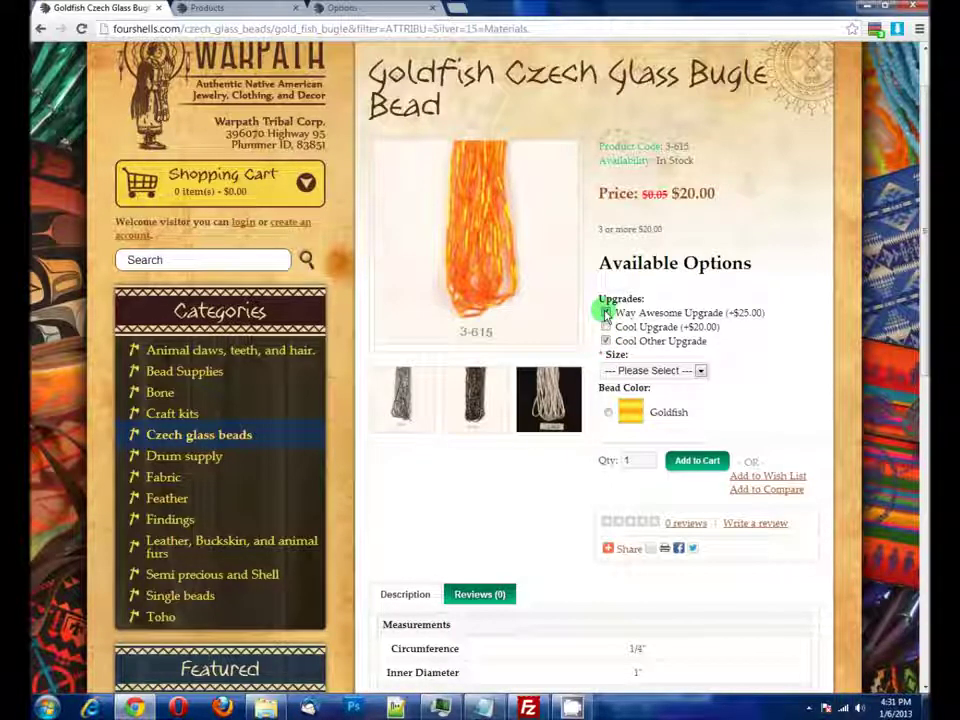
{"action": "left_click", "coordinate": [605, 313]}
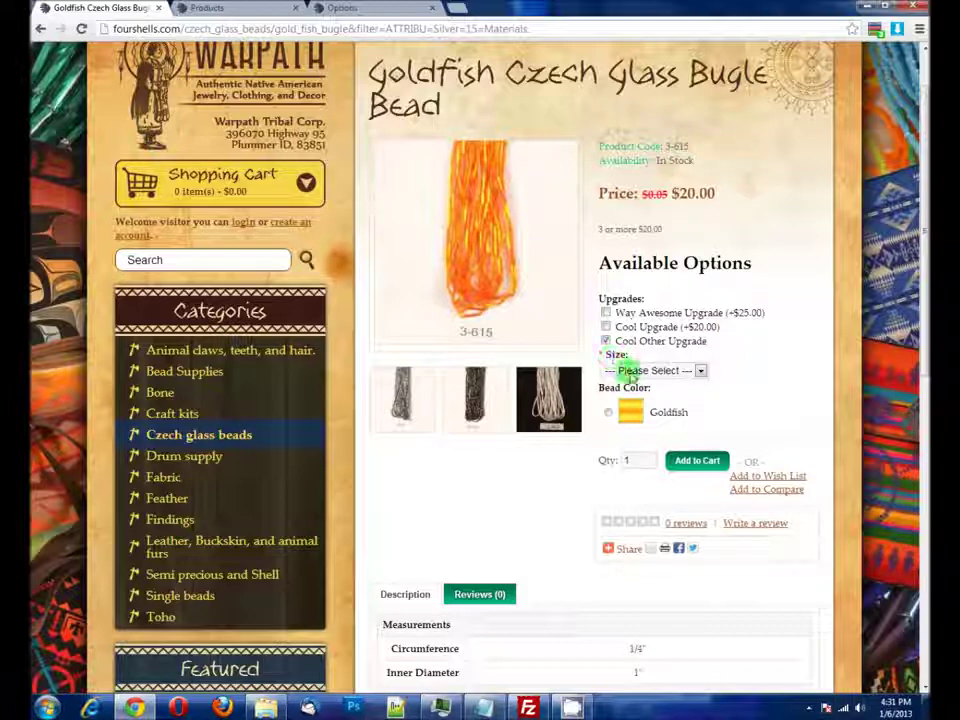
{"action": "left_click", "coordinate": [626, 370]}
{"action": "left_click", "coordinate": [618, 410]}
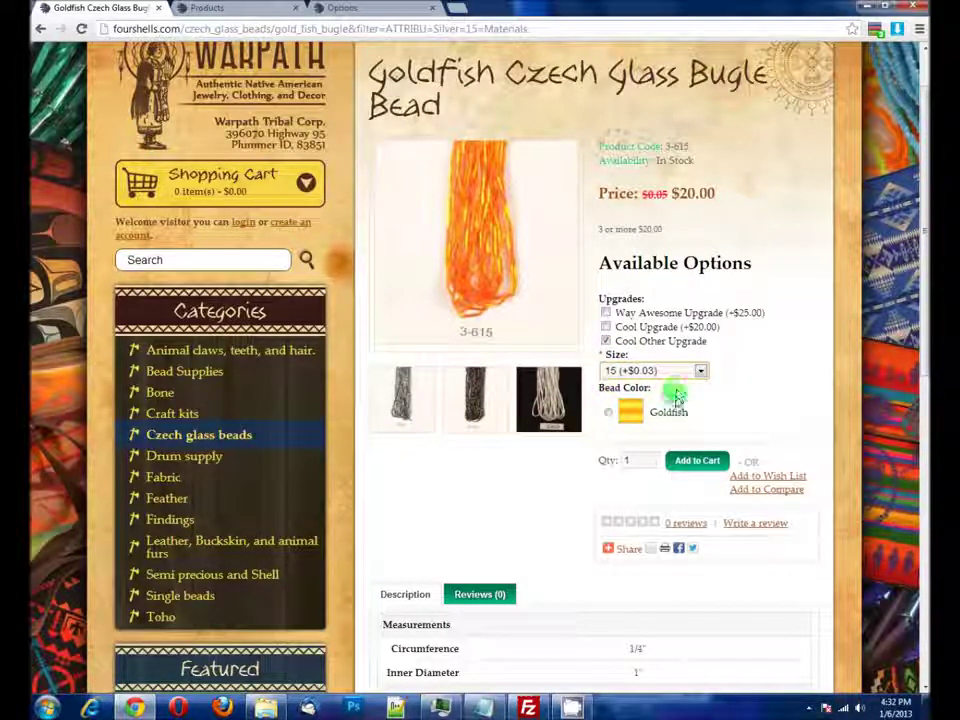
{"action": "left_click", "coordinate": [610, 414]}
{"action": "mouse_move", "coordinate": [609, 417]}
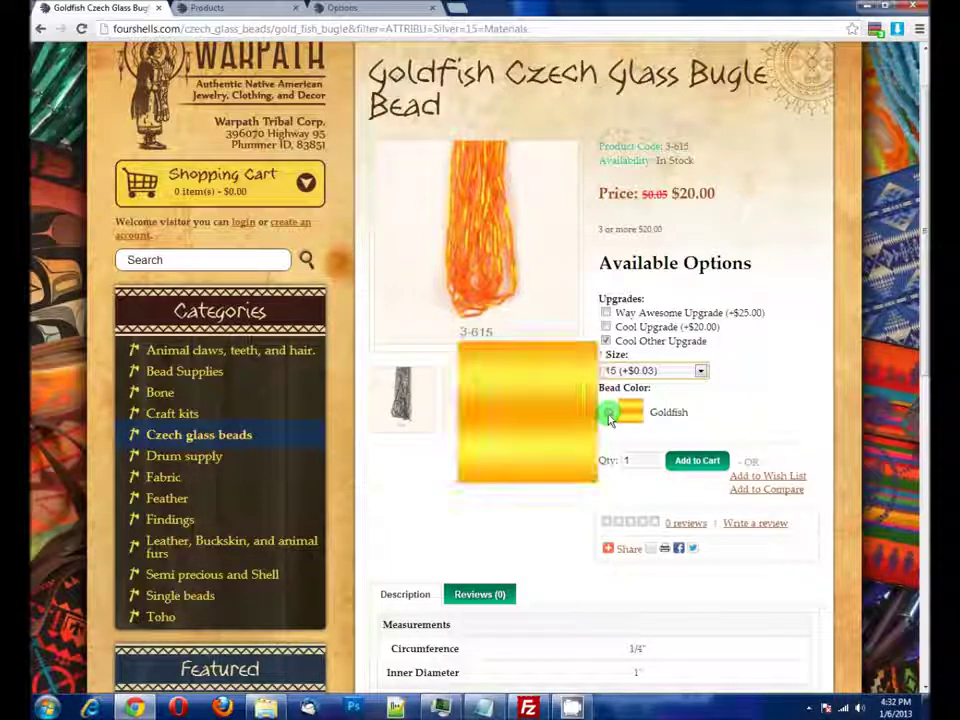
{"action": "left_click", "coordinate": [609, 417]}
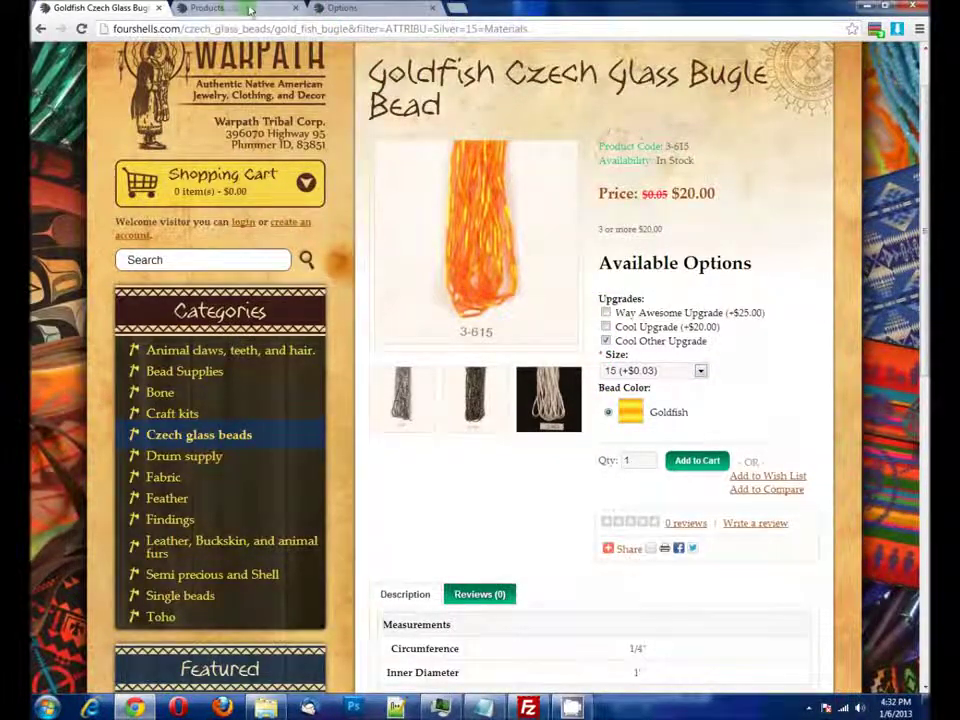
Return to the new Clothing Upgrades option and set its type to Checkbox
{"action": "left_click", "coordinate": [215, 7]}
{"action": "left_click", "coordinate": [343, 7]}
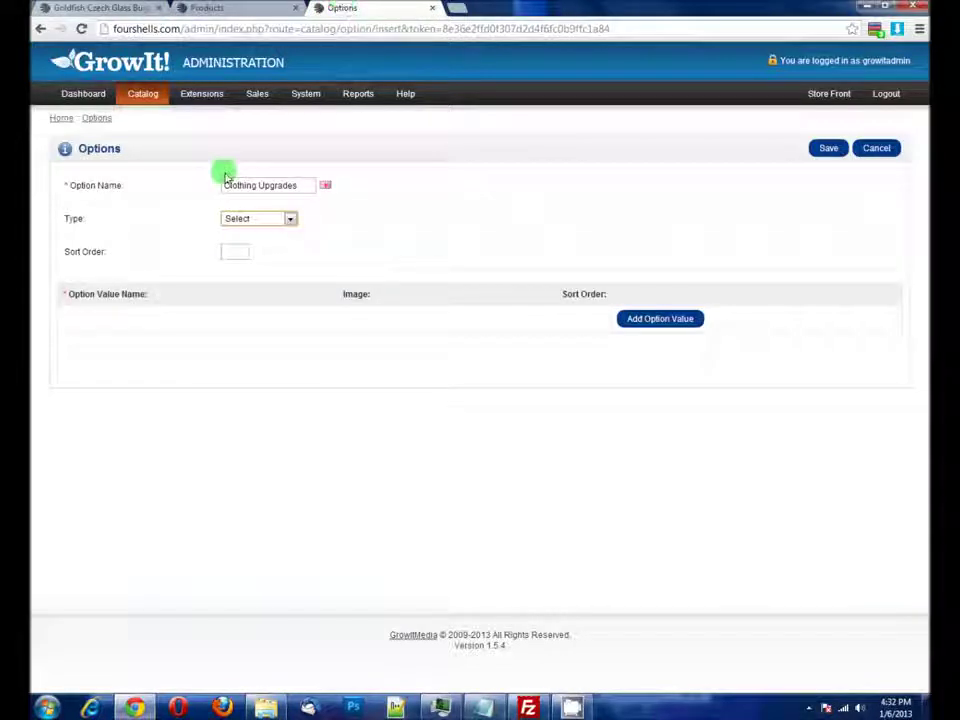
{"action": "left_click", "coordinate": [241, 217]}
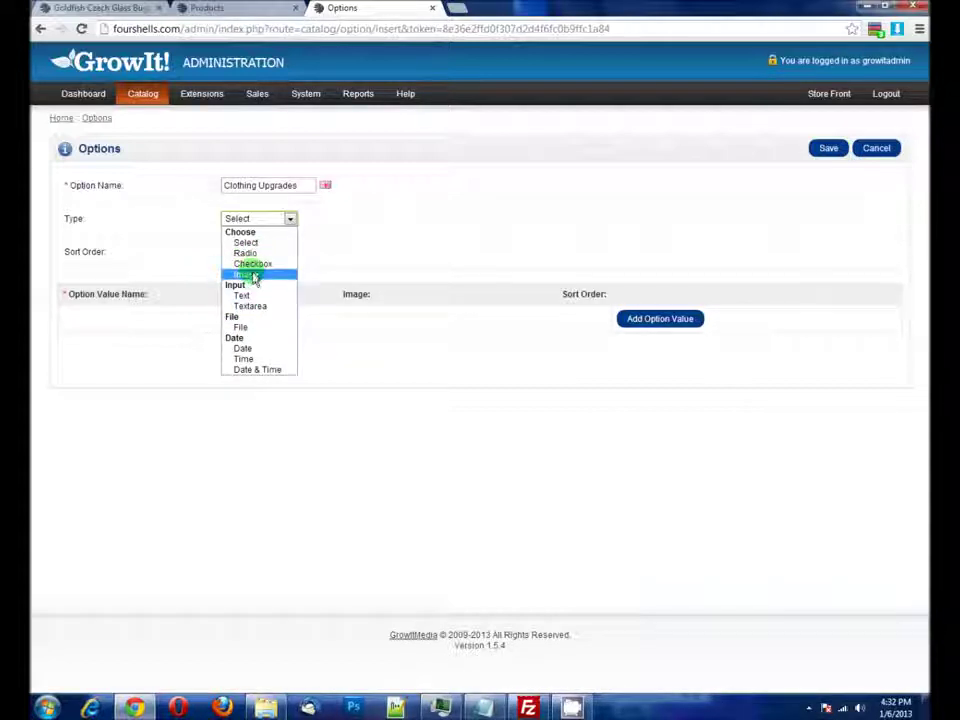
{"action": "left_click", "coordinate": [378, 224]}
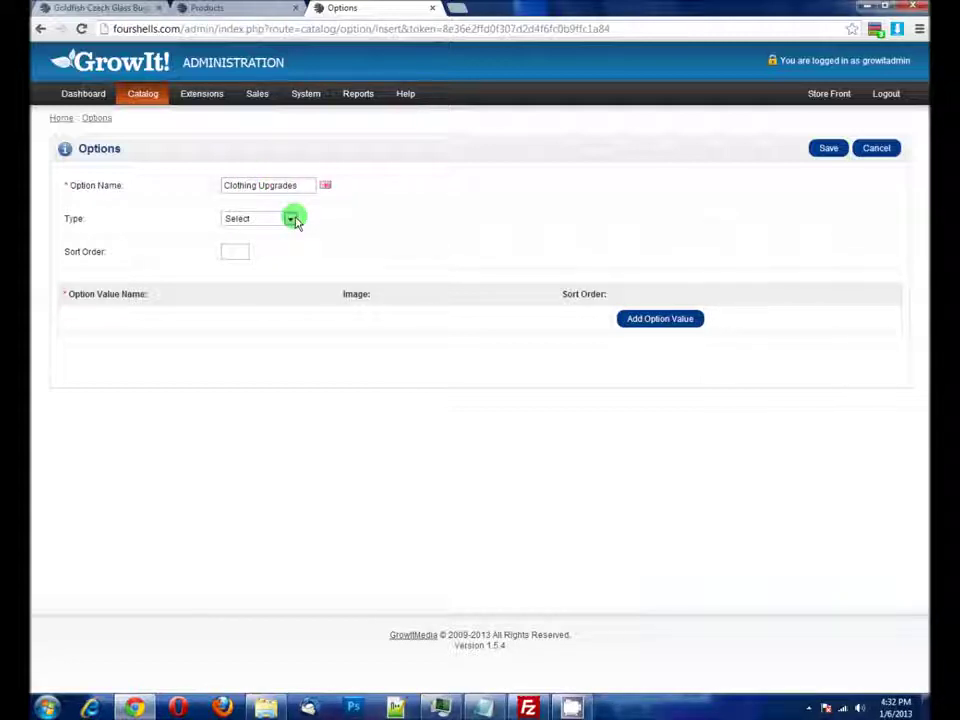
{"action": "left_click", "coordinate": [290, 219]}
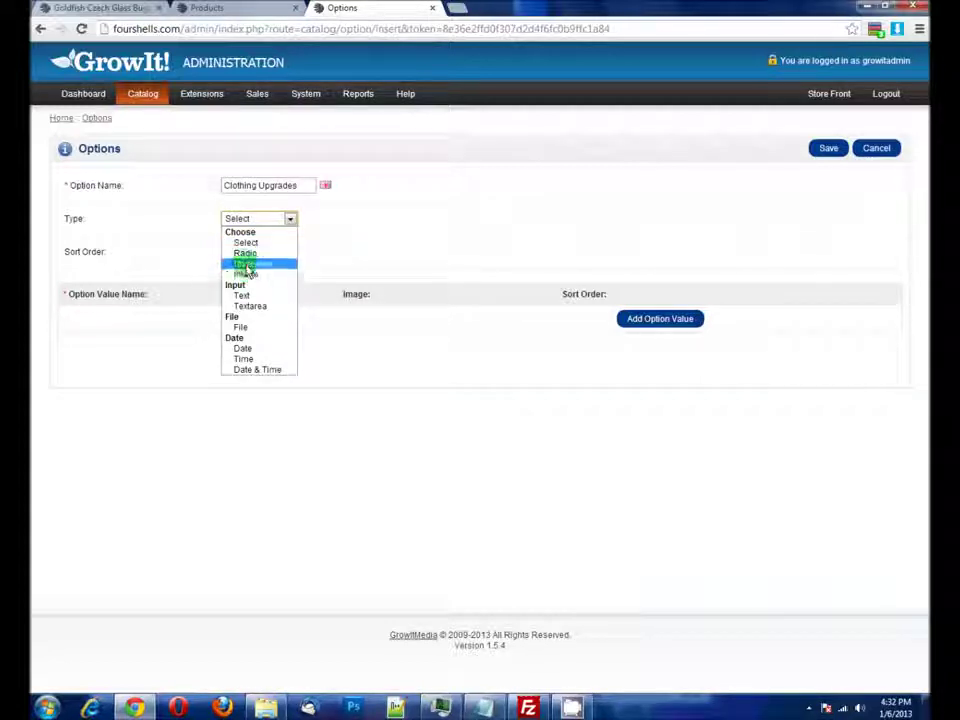
{"action": "left_click", "coordinate": [246, 264]}
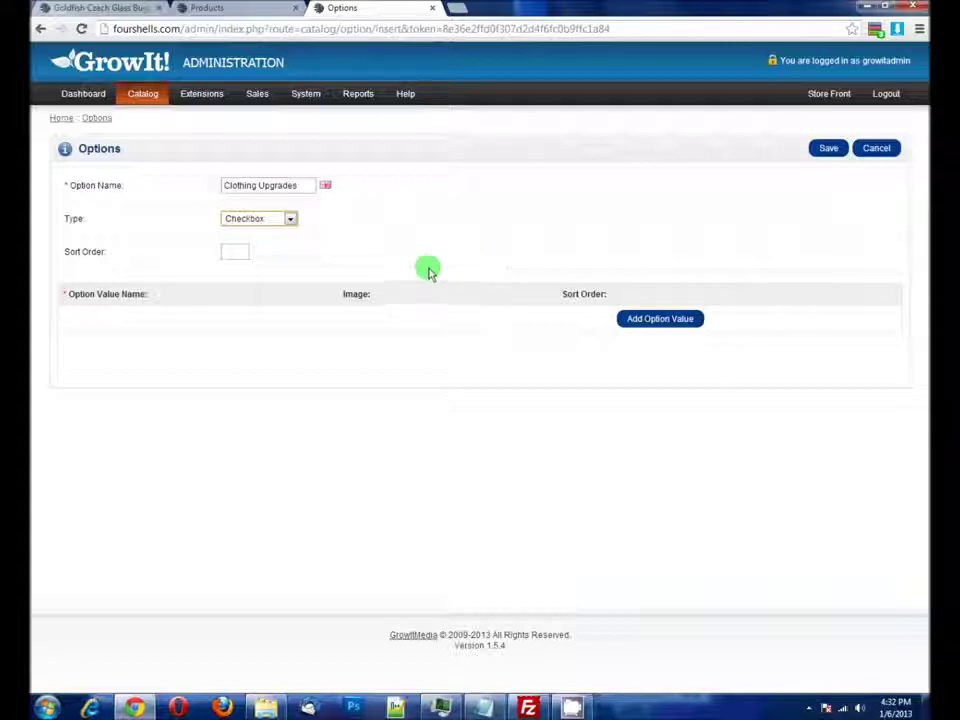
Add three values named Zipper, Gold Chain and Hood to the Clothing Upgrades option
{"action": "left_click", "coordinate": [657, 319]}
{"action": "left_click", "coordinate": [720, 431]}
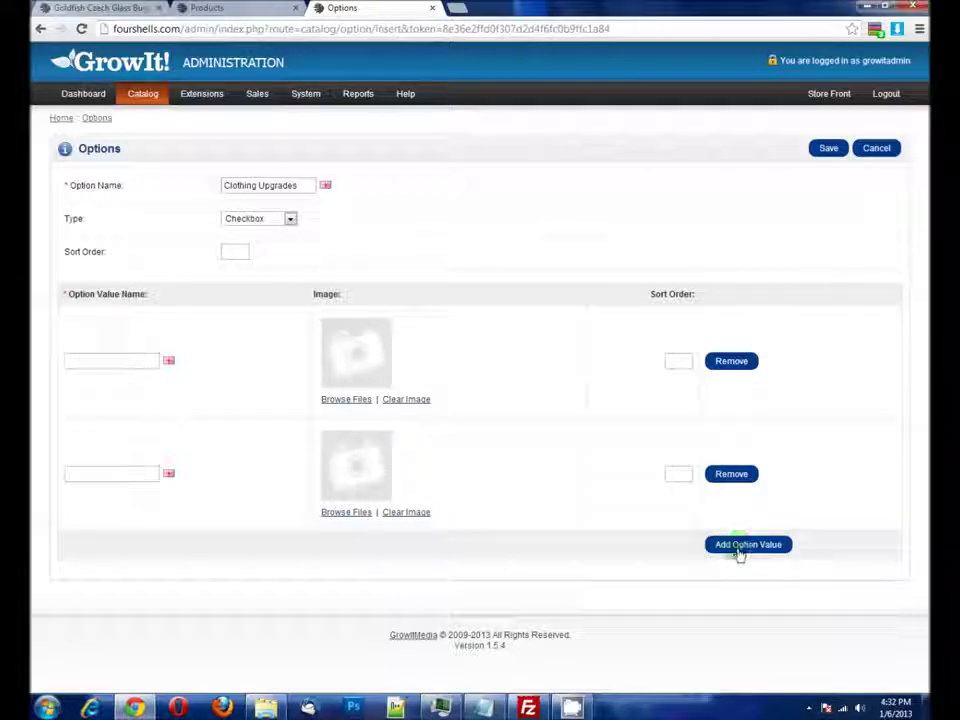
{"action": "left_click", "coordinate": [120, 360]}
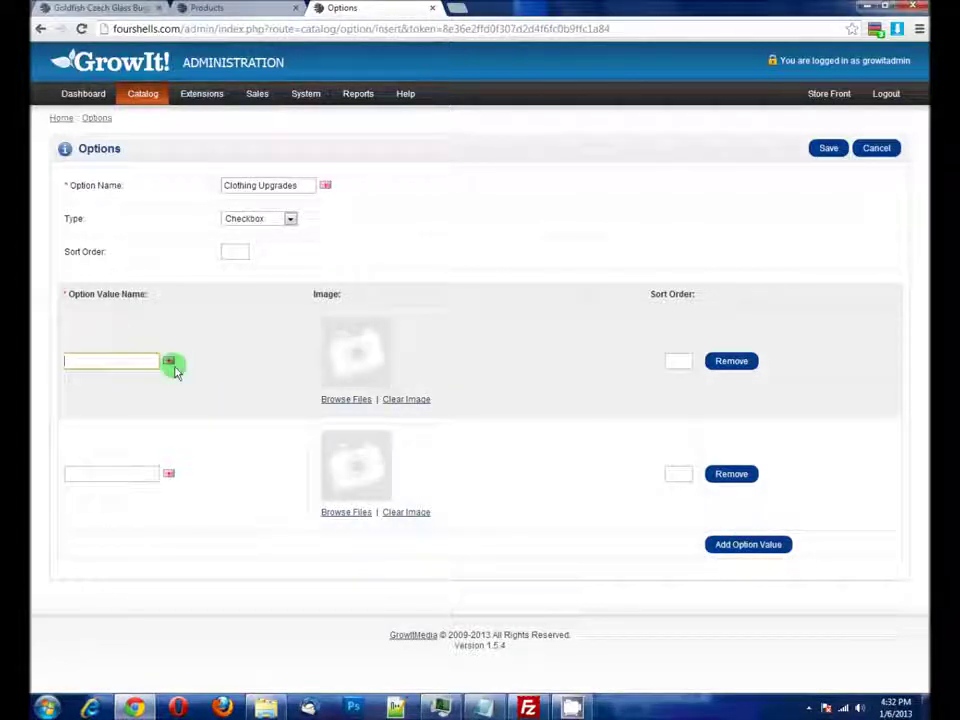
{"action": "type", "text": "Zipper"}
{"action": "key", "text": "Tab"}
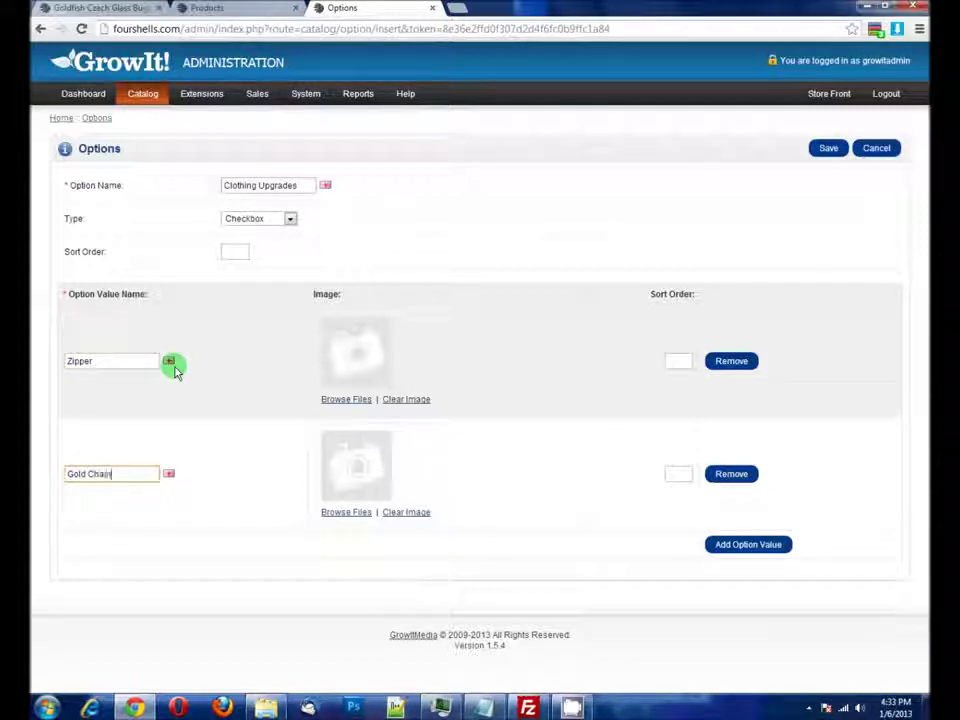
{"action": "left_click", "coordinate": [740, 544]}
{"action": "left_click", "coordinate": [100, 586]}
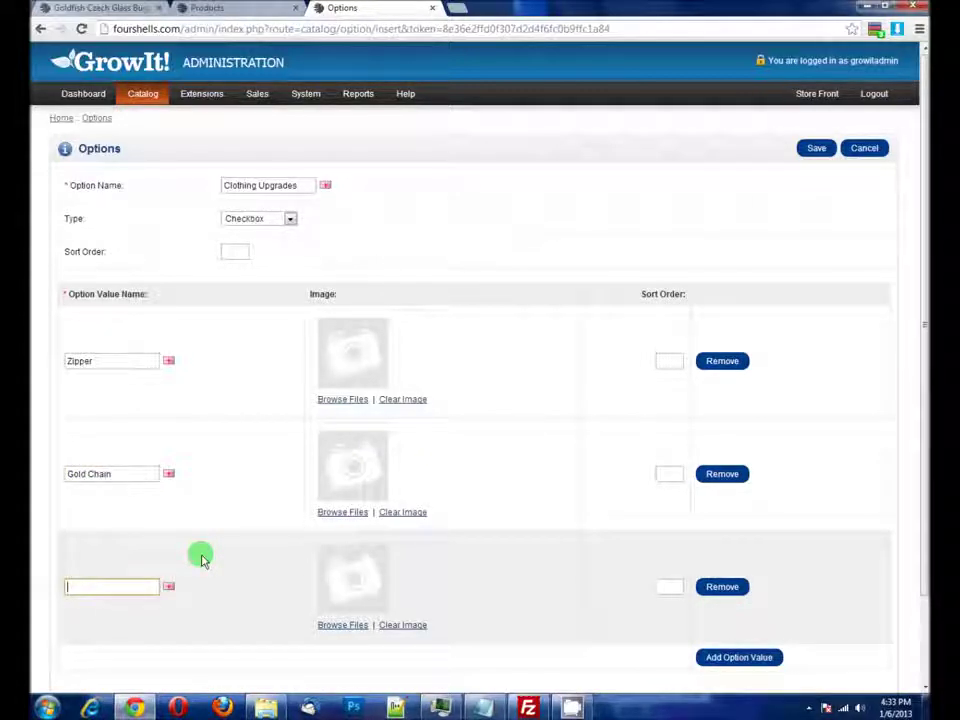
{"action": "type", "text": "Hood"}
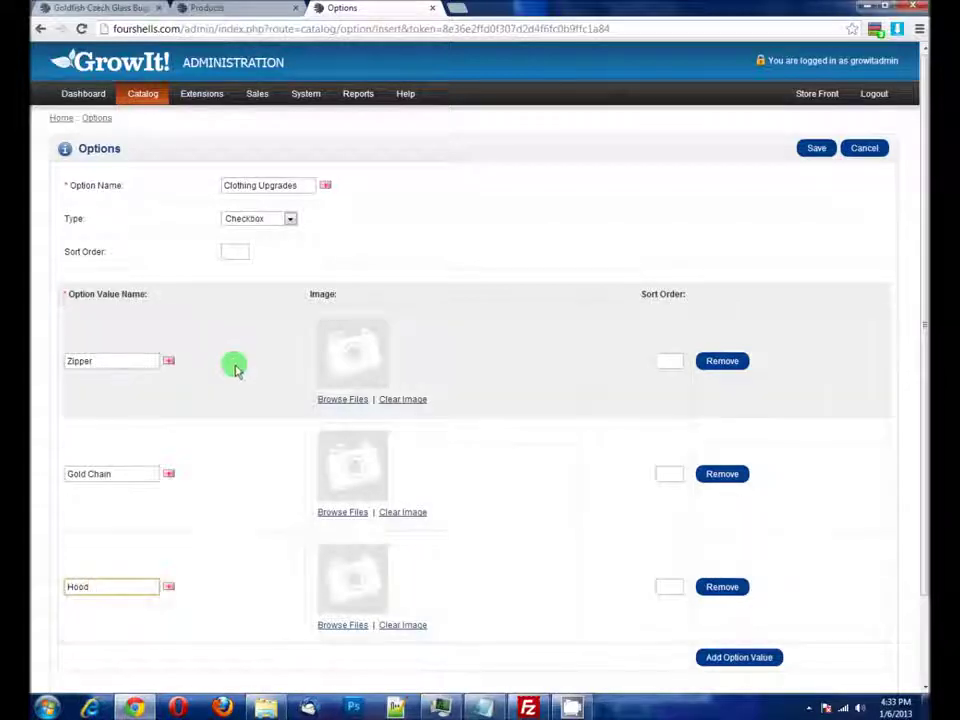
Change the Clothing Upgrades option's type to Image
{"action": "scroll", "coordinate": [230, 378], "scroll_direction": "down", "scroll_amount": 1}
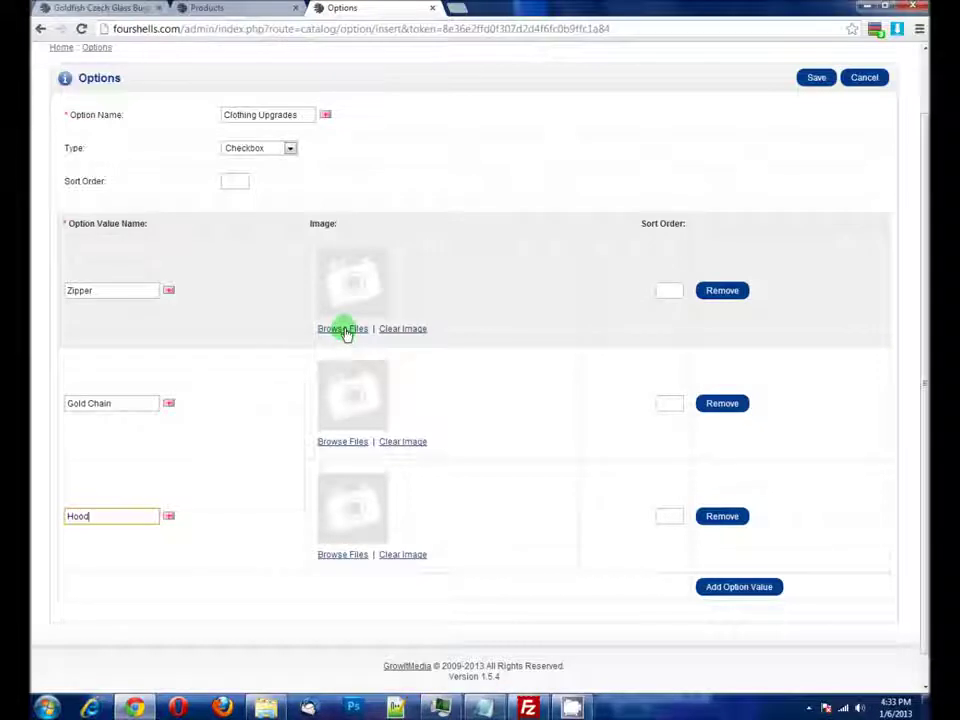
{"action": "left_click", "coordinate": [260, 148]}
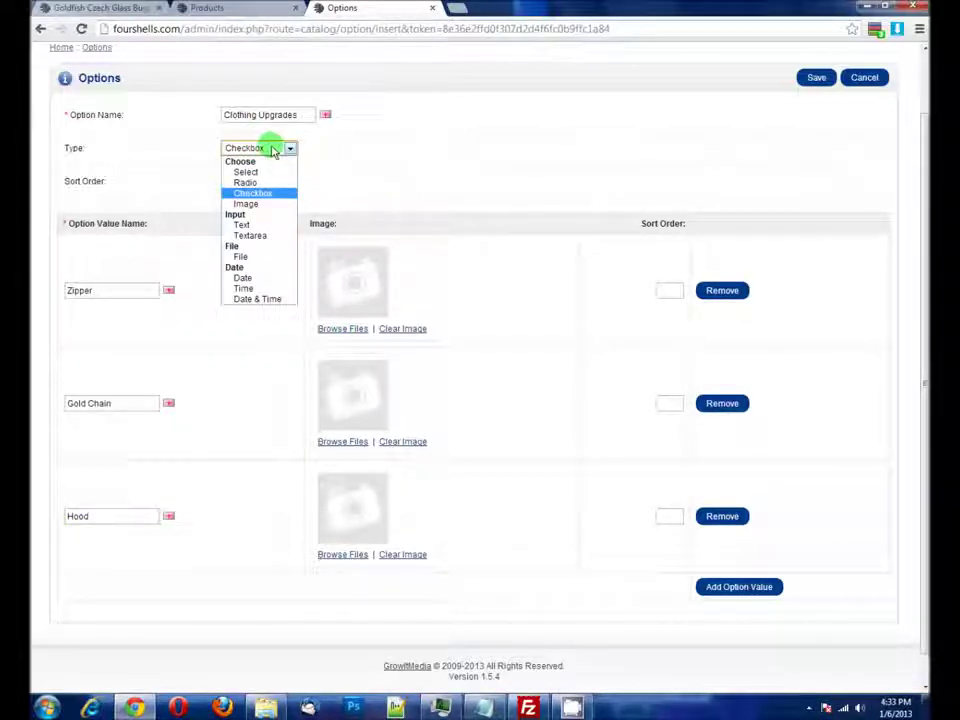
{"action": "left_click", "coordinate": [245, 205]}
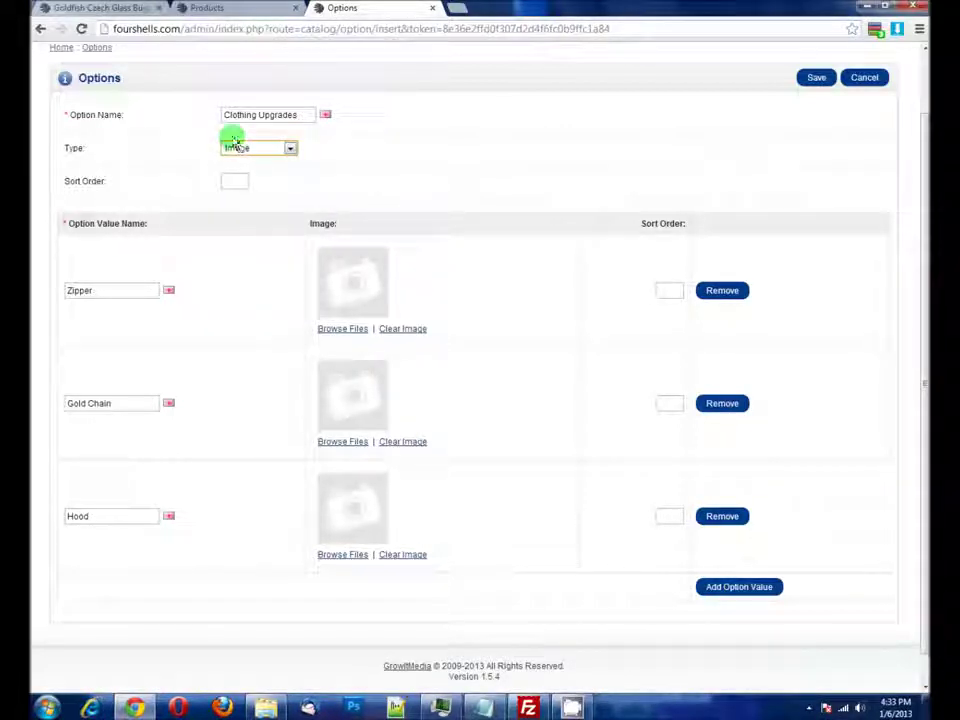
Examine how the Goldfish bead color image option behaves on the storefront product page
{"action": "left_click", "coordinate": [104, 9]}
{"action": "mouse_move", "coordinate": [611, 414]}
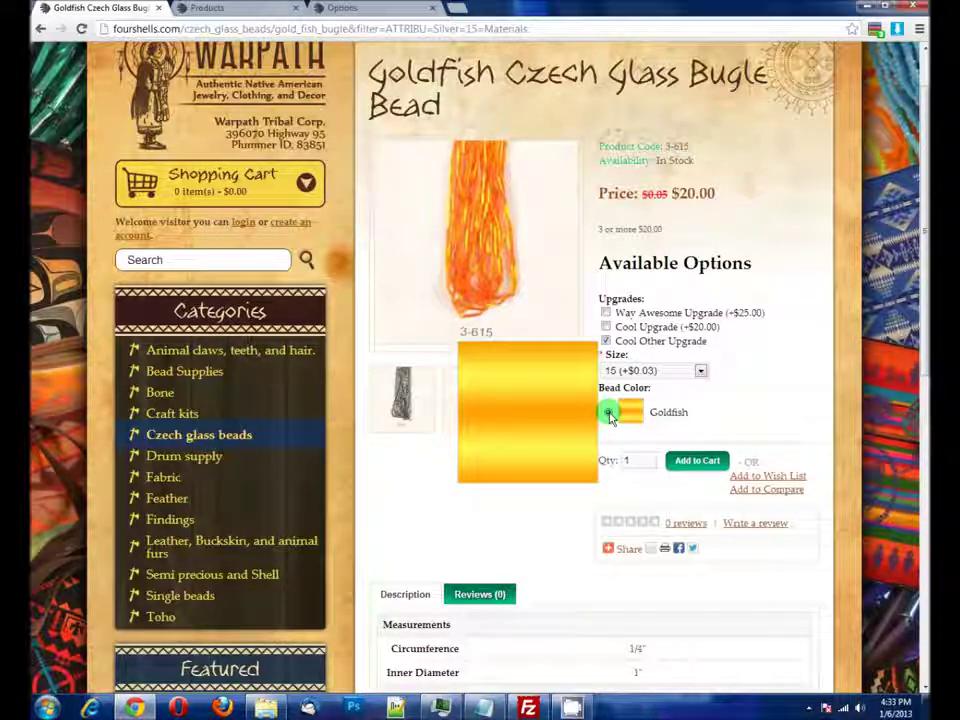
{"action": "left_click", "coordinate": [608, 411]}
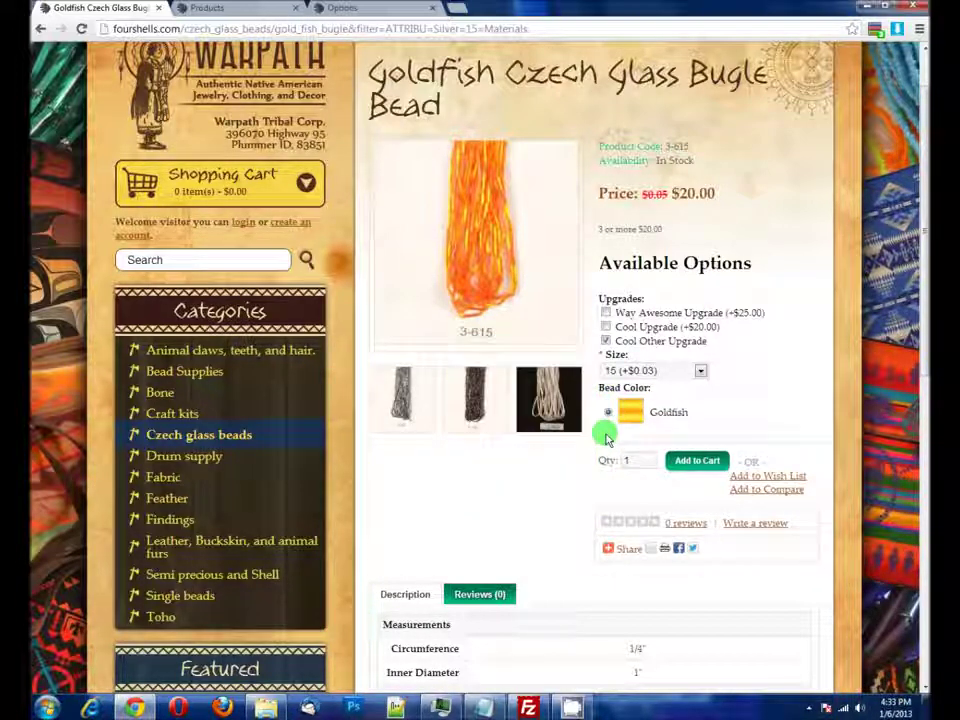
Change the Clothing Upgrades option's type back to Checkbox and save the option
{"action": "left_click", "coordinate": [210, 8]}
{"action": "left_click", "coordinate": [363, 10]}
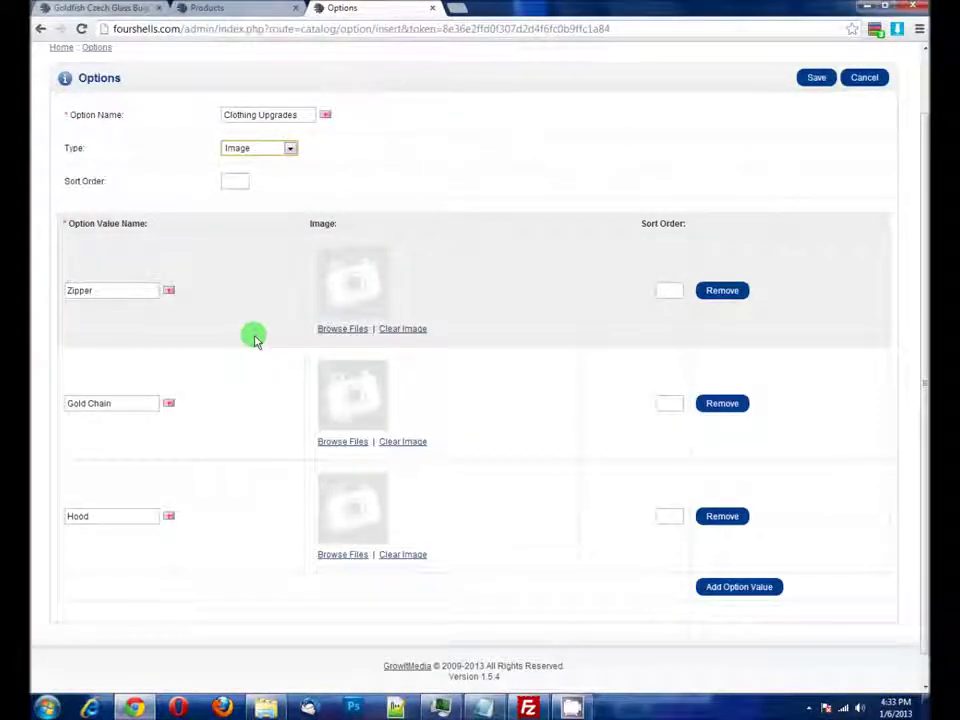
{"action": "scroll", "coordinate": [254, 340], "scroll_direction": "down", "scroll_amount": 1}
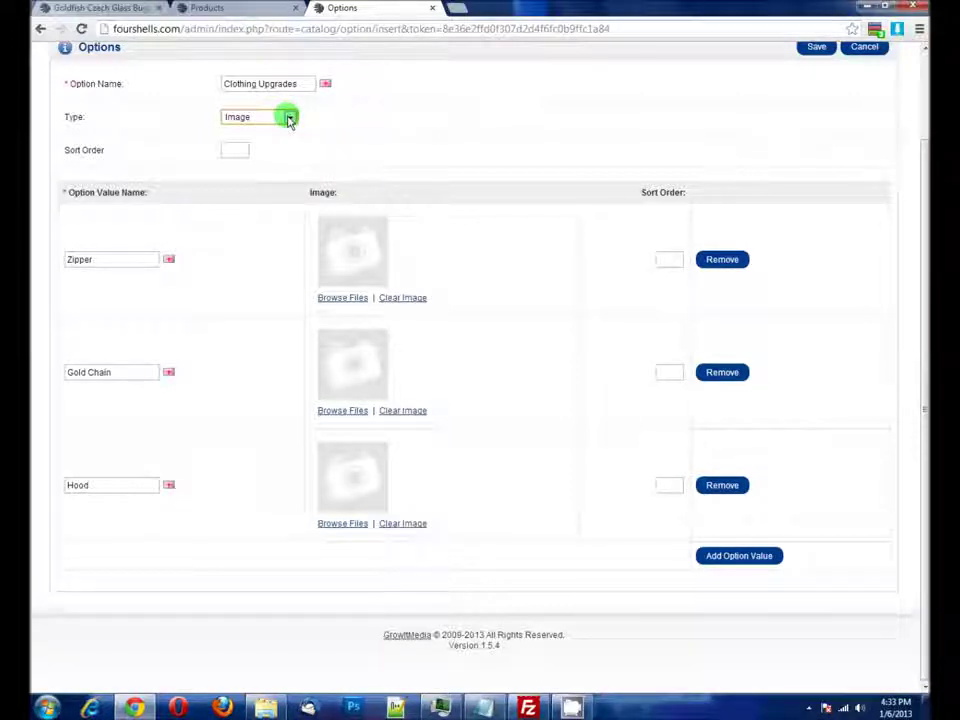
{"action": "left_click", "coordinate": [289, 118]}
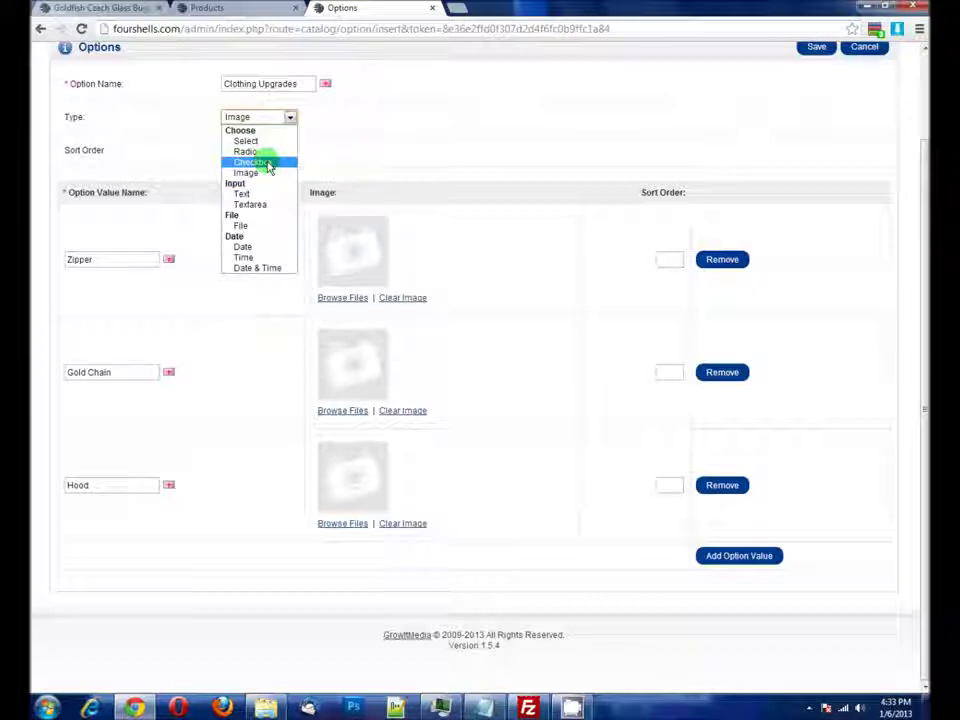
{"action": "left_click", "coordinate": [266, 162]}
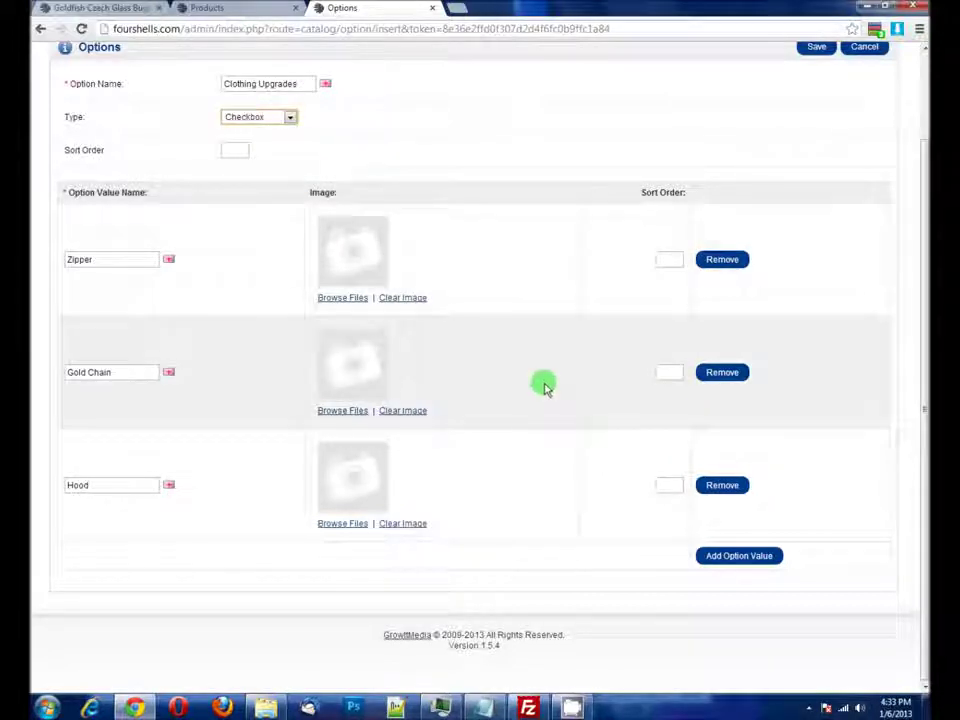
{"action": "scroll", "coordinate": [600, 340], "scroll_direction": "up", "scroll_amount": 2}
{"action": "left_click", "coordinate": [816, 150]}
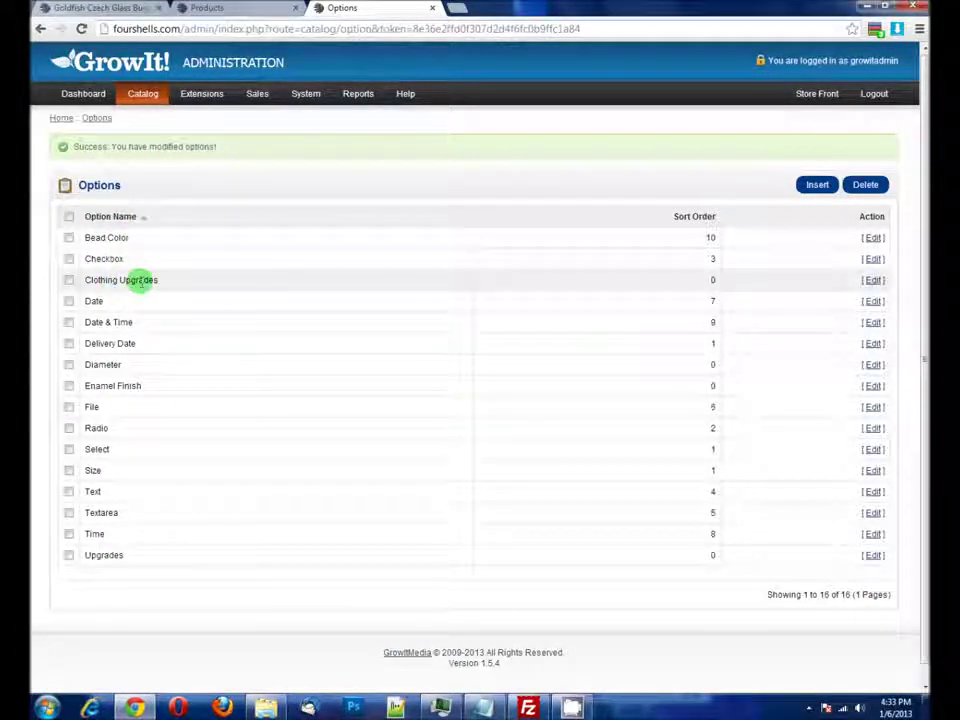
Return to the product being edited and add the Clothing Upgrades option to it
{"action": "left_click", "coordinate": [210, 8]}
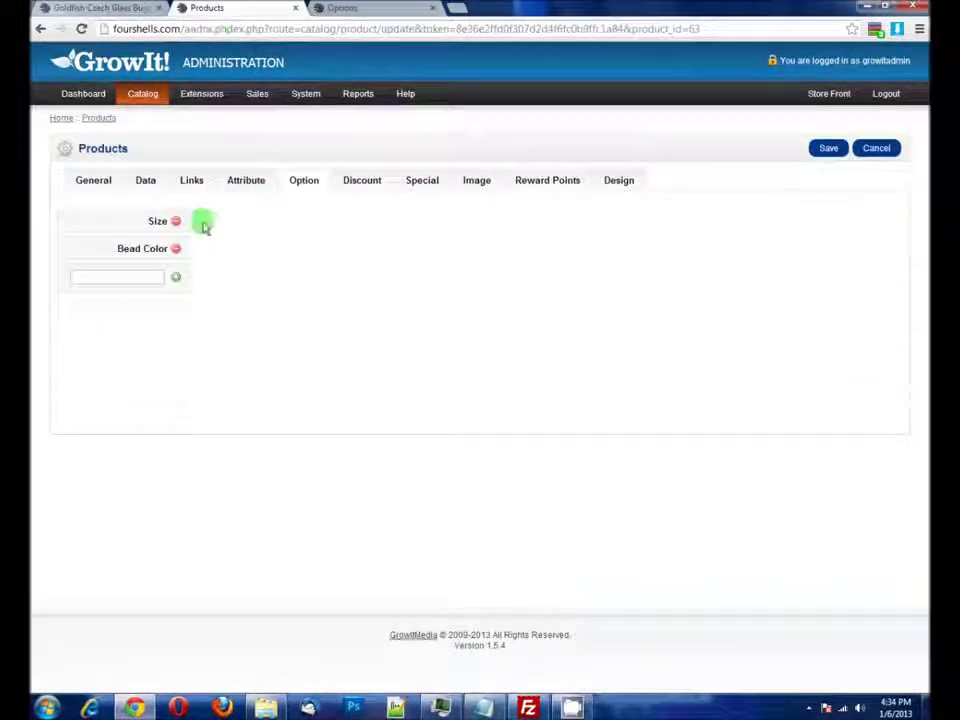
{"action": "left_click", "coordinate": [121, 277]}
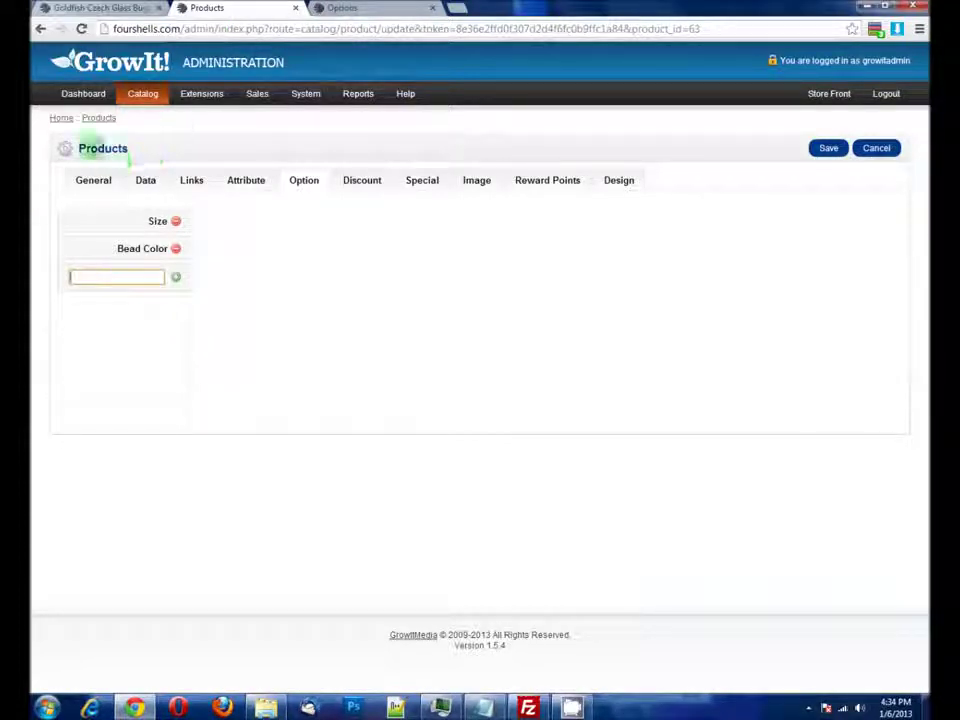
{"action": "type", "text": "Clo"}
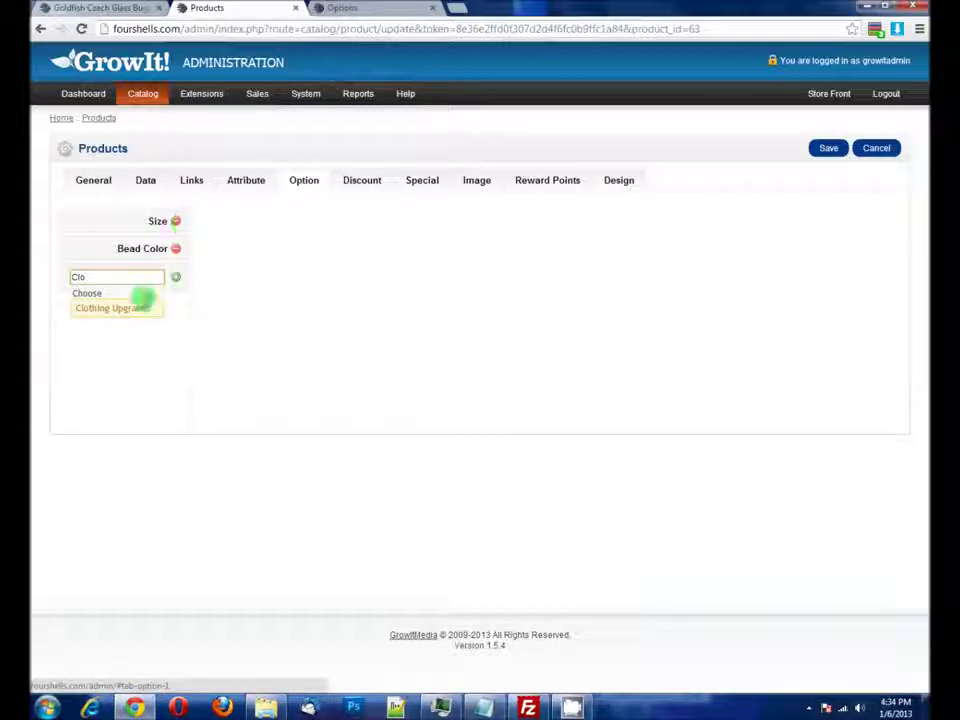
{"action": "left_click", "coordinate": [133, 308]}
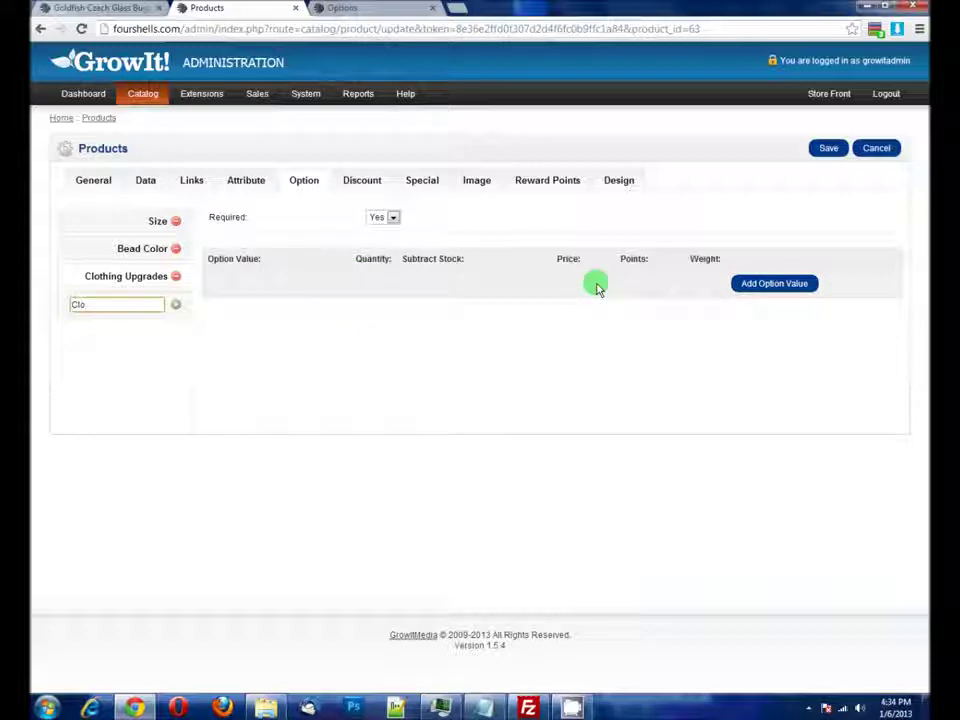
{"action": "left_click", "coordinate": [365, 293]}
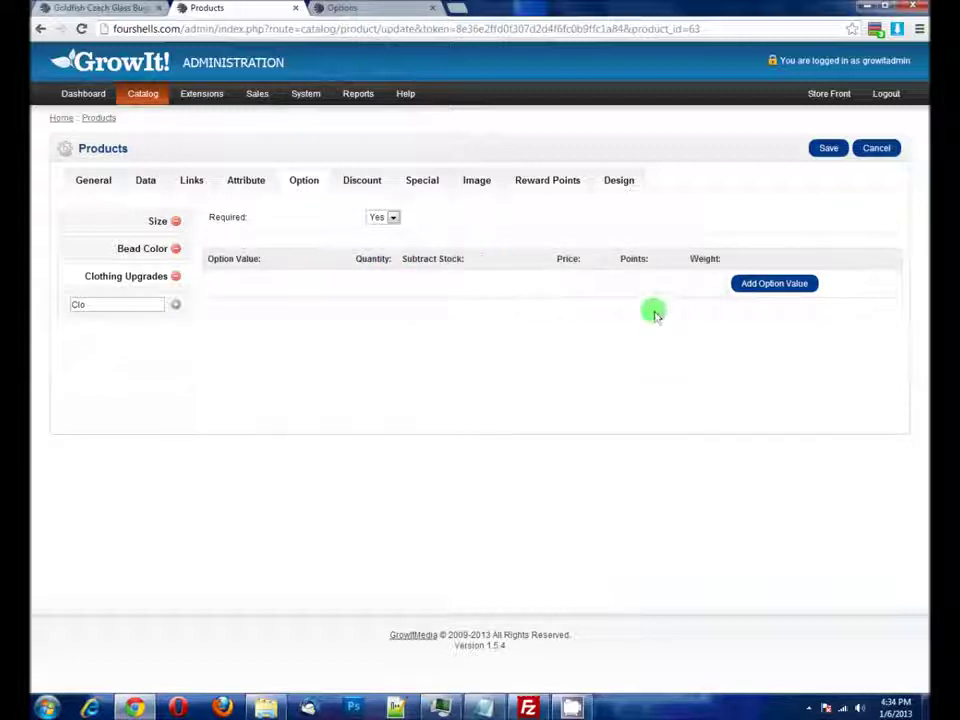
Make the Clothing Upgrades option not required for this product
{"action": "left_click", "coordinate": [225, 216]}
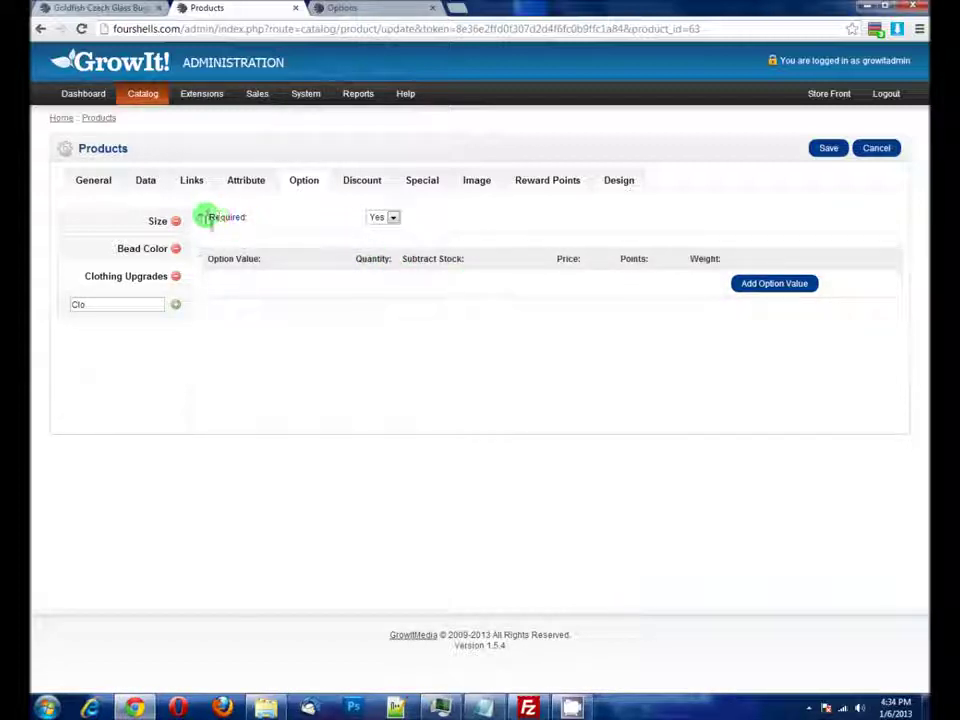
{"action": "left_click", "coordinate": [386, 217]}
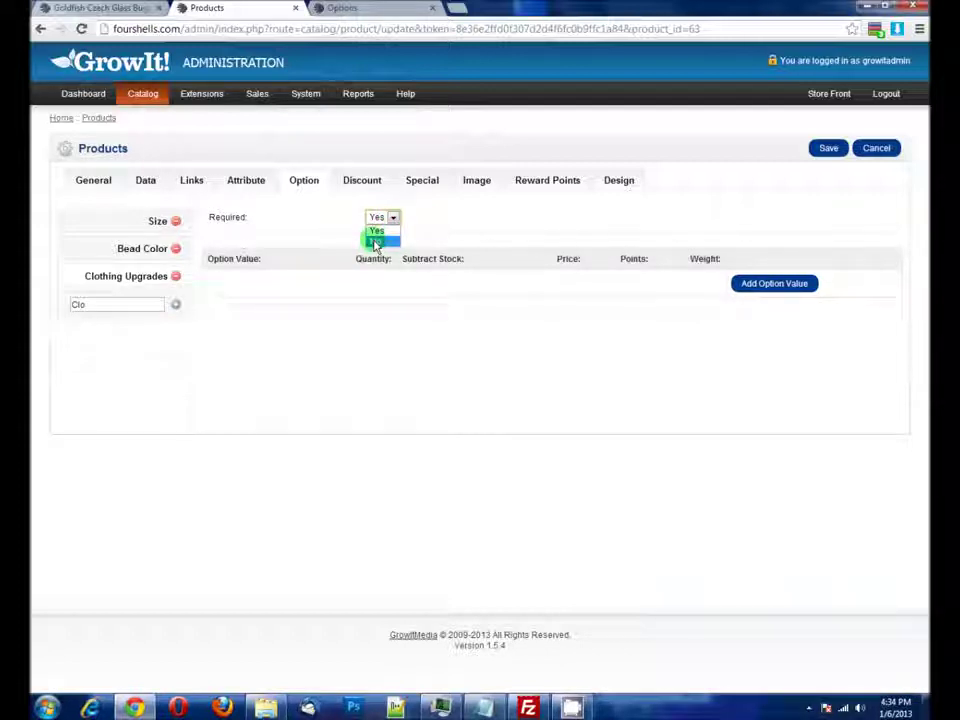
{"action": "left_click", "coordinate": [390, 219]}
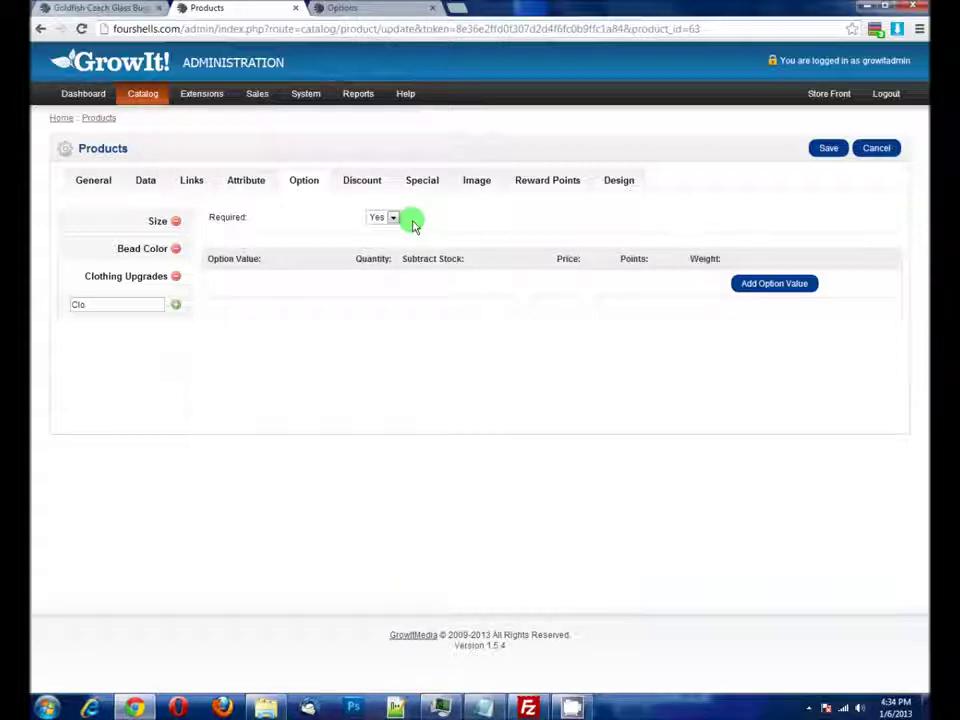
{"action": "left_click", "coordinate": [379, 220]}
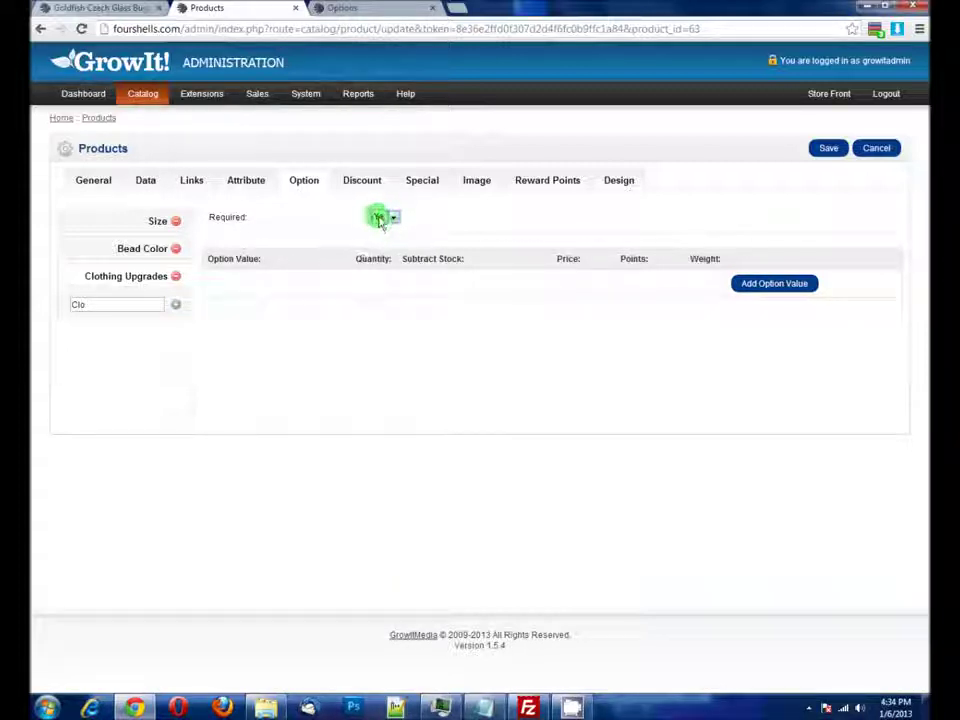
{"action": "left_click", "coordinate": [372, 240]}
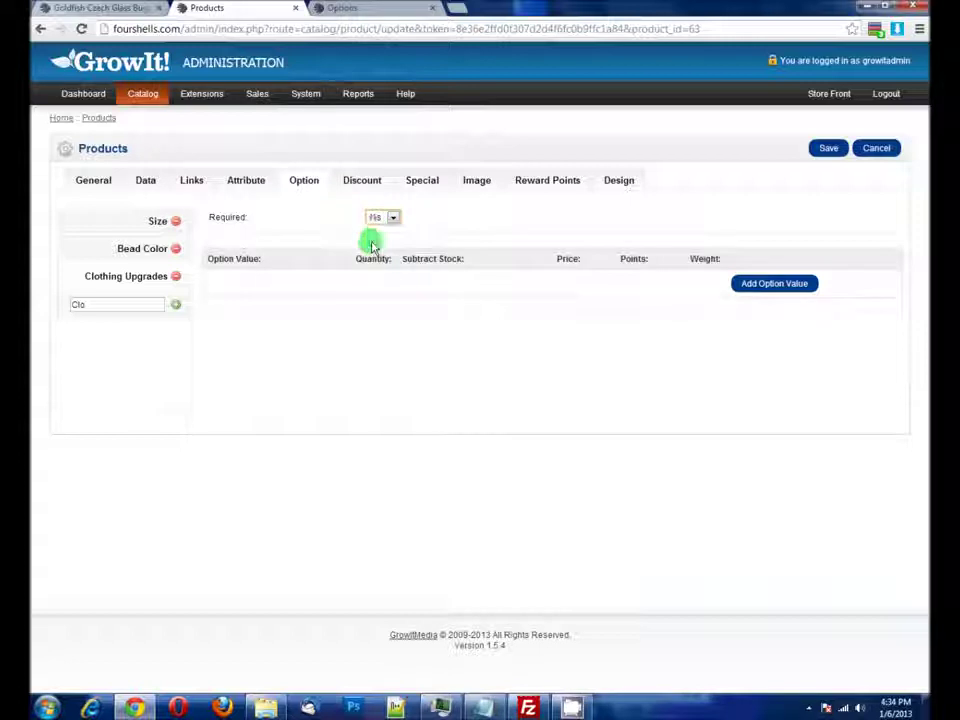
Add three option values to the product's Clothing Upgrades option: Gold Chain, Hood and Zipper
{"action": "left_click", "coordinate": [784, 286]}
{"action": "left_click", "coordinate": [795, 314]}
{"action": "left_click", "coordinate": [806, 342]}
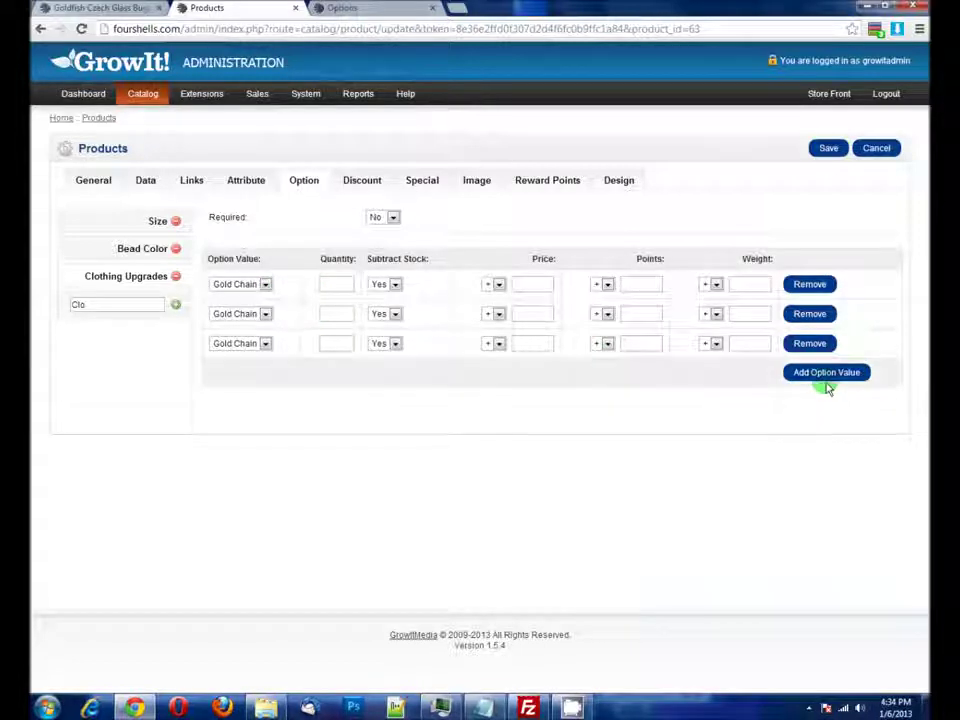
{"action": "left_click", "coordinate": [235, 313]}
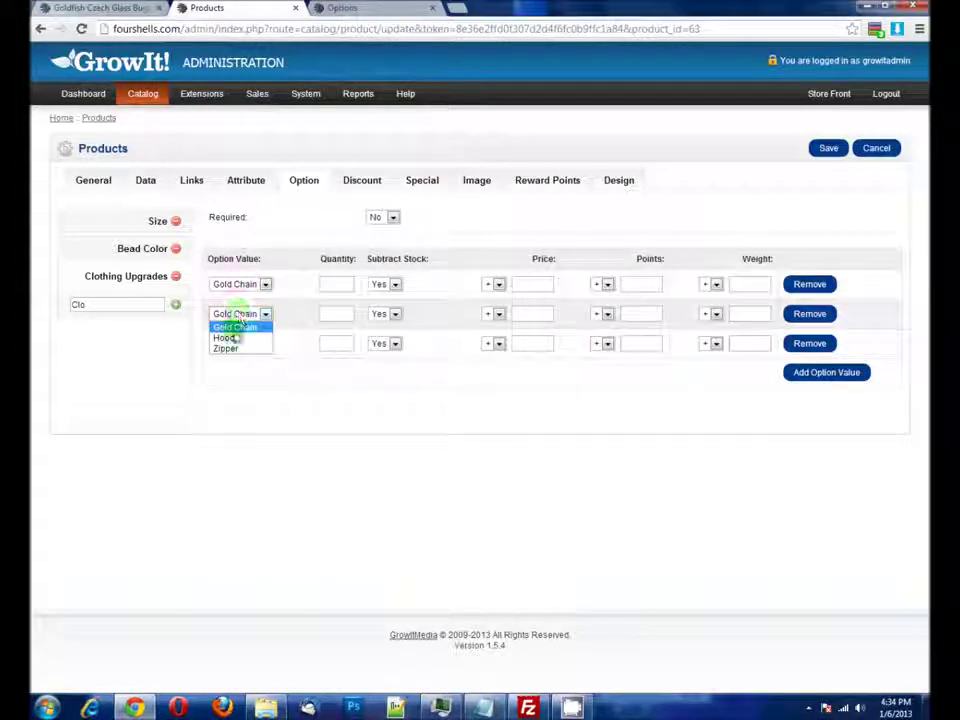
{"action": "left_click", "coordinate": [225, 337]}
{"action": "left_click", "coordinate": [230, 343]}
{"action": "left_click", "coordinate": [228, 378]}
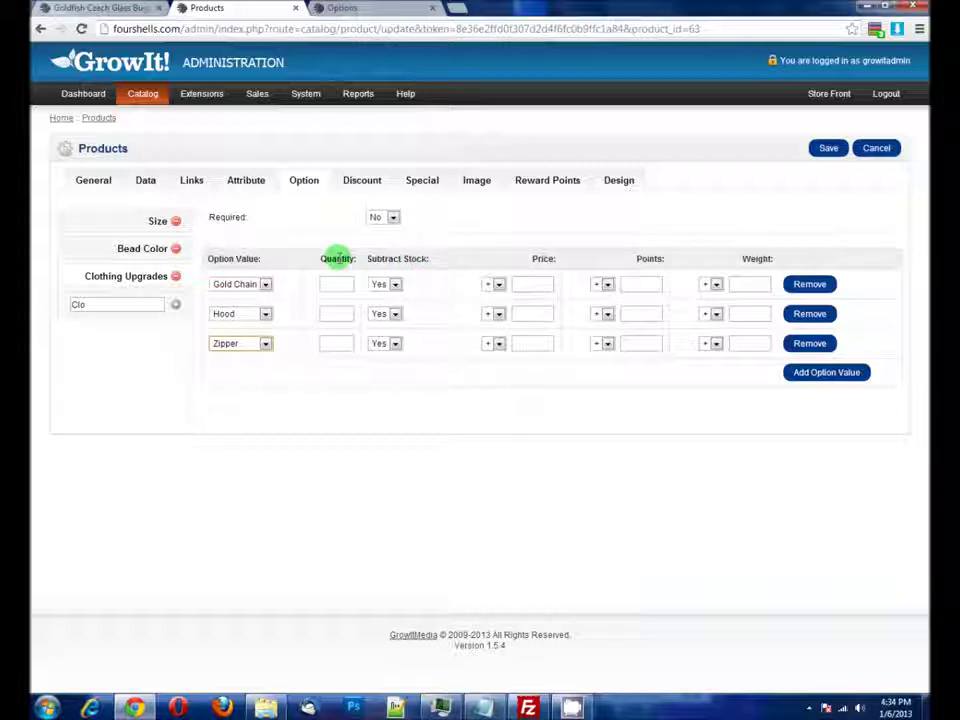
Set the quantity of Gold Chain, Hood and Zipper to 1 each
{"action": "left_click", "coordinate": [338, 281]}
{"action": "type", "text": "1"}
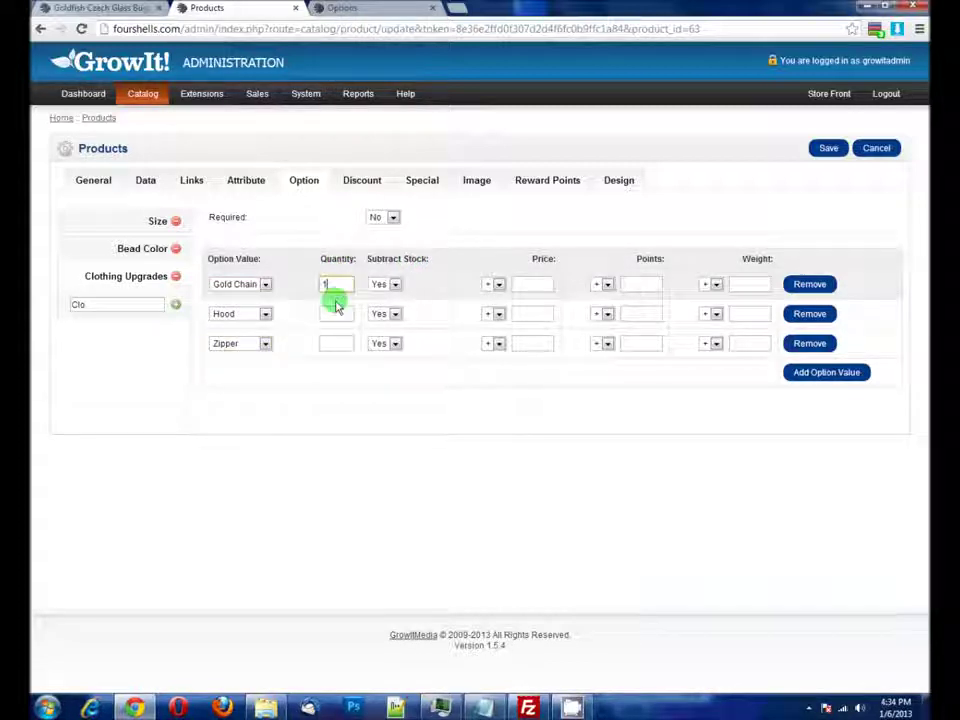
{"action": "left_click", "coordinate": [334, 313]}
{"action": "type", "text": "1"}
{"action": "left_click", "coordinate": [329, 343]}
{"action": "type", "text": "1"}
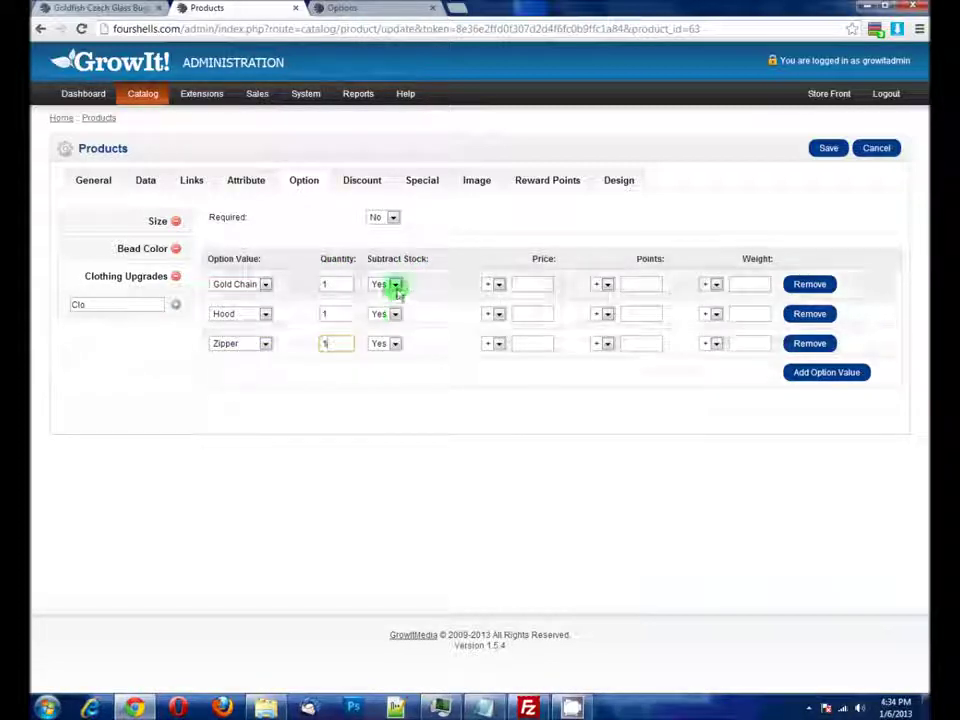
Set Subtract Stock to No for the Gold Chain, Hood and Zipper values
{"action": "left_click", "coordinate": [396, 286]}
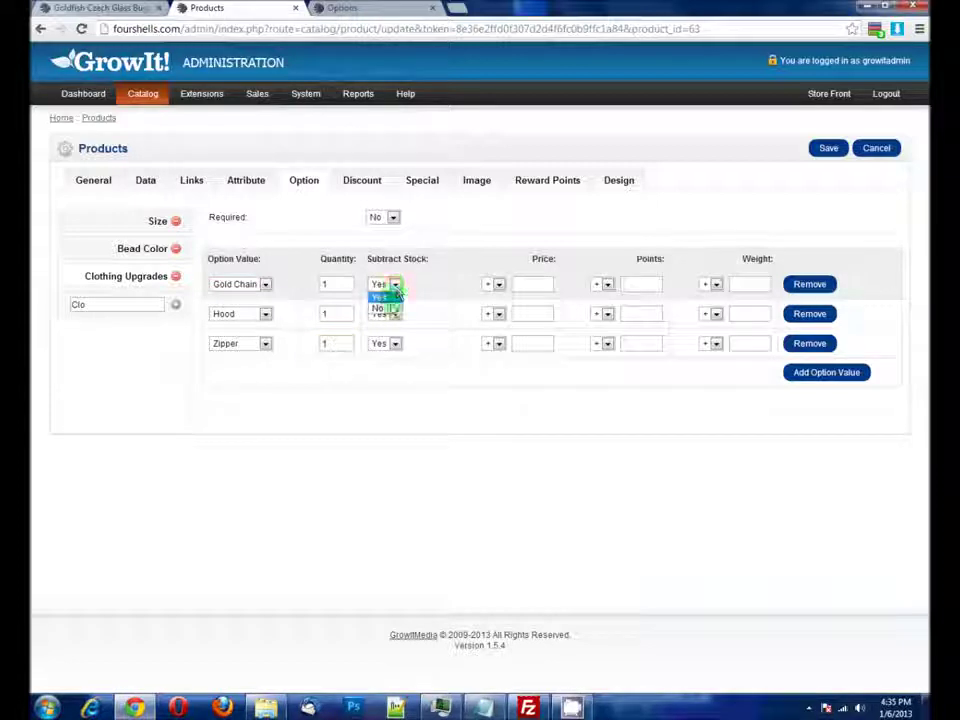
{"action": "left_click", "coordinate": [384, 311]}
{"action": "left_click", "coordinate": [385, 314]}
{"action": "left_click", "coordinate": [382, 338]}
{"action": "left_click", "coordinate": [385, 343]}
{"action": "left_click", "coordinate": [378, 369]}
{"action": "left_click", "coordinate": [435, 330]}
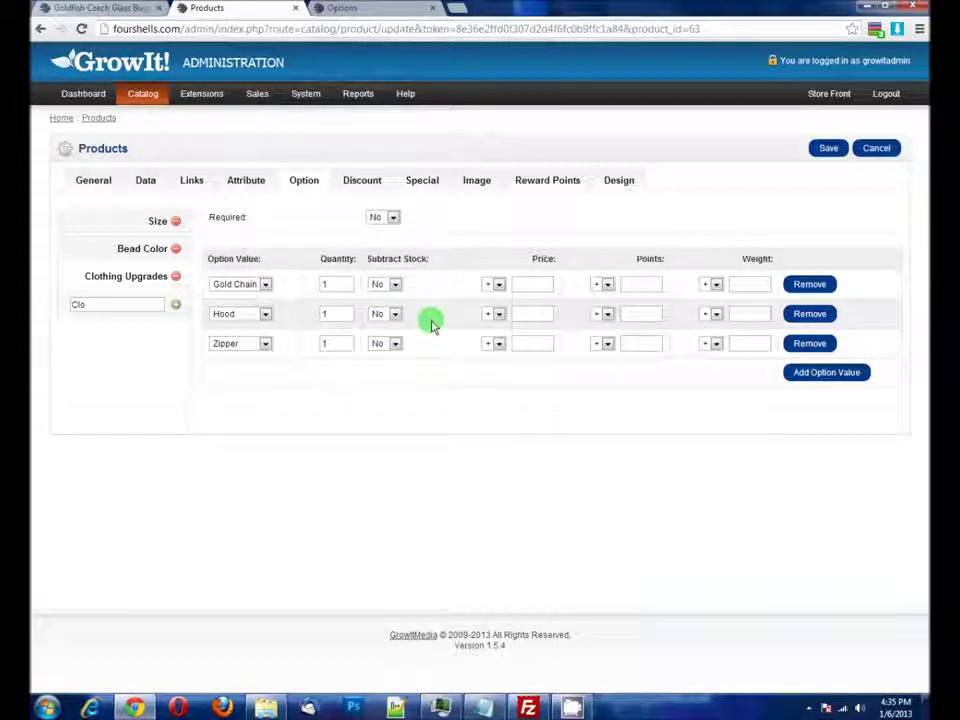
Set the Gold Chain value's quantity to 0
{"action": "left_click", "coordinate": [328, 279]}
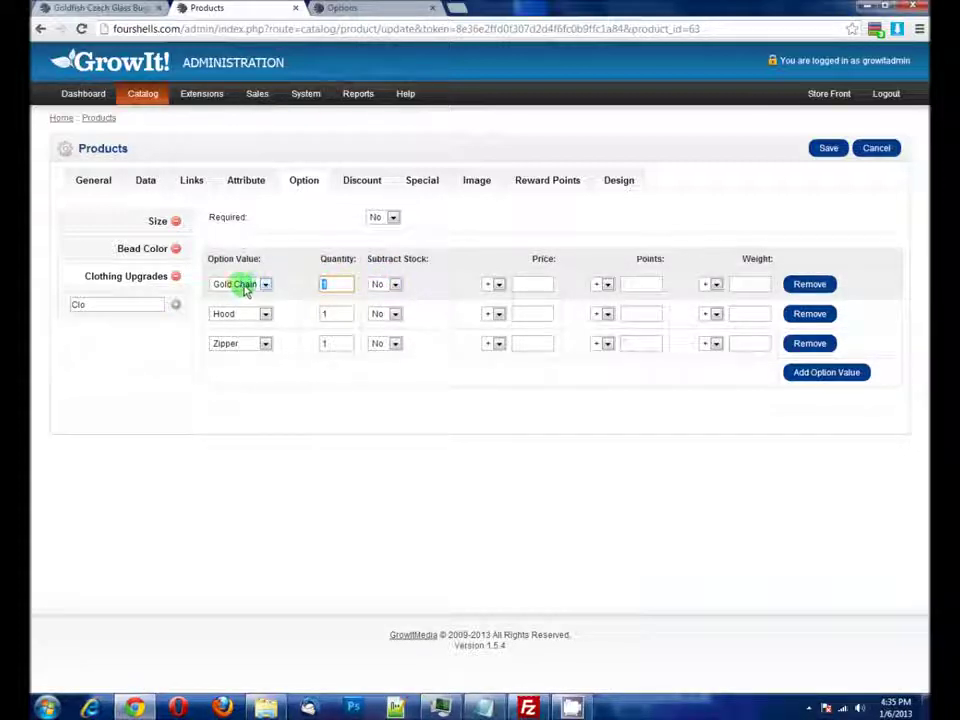
{"action": "double_click", "coordinate": [330, 284]}
{"action": "left_click", "coordinate": [325, 284]}
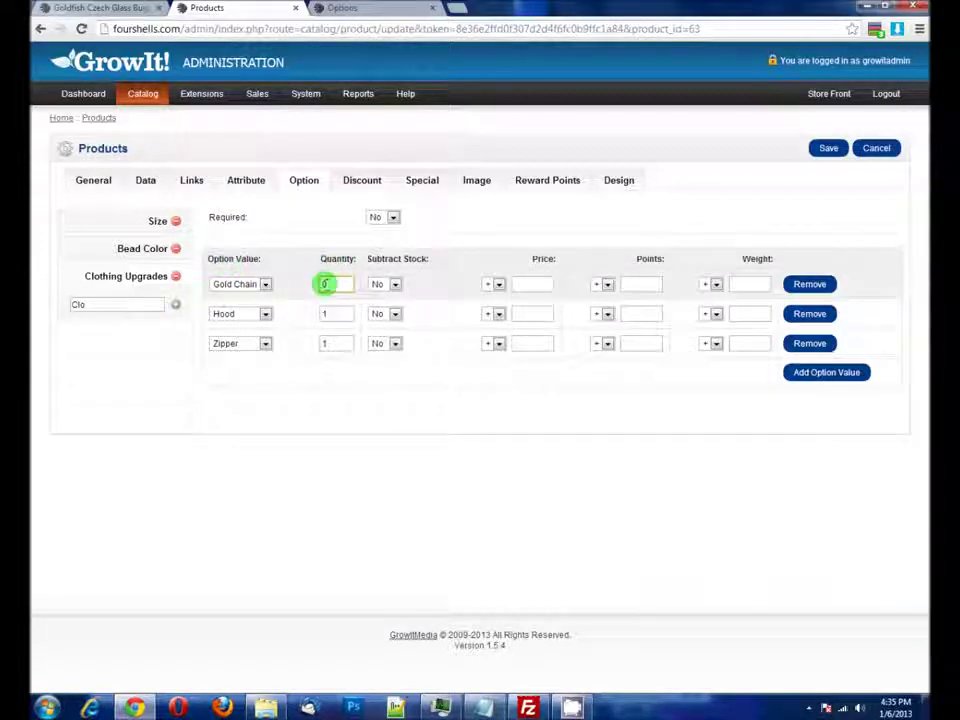
Examine the Upgrades filter on the storefront's Czech glass beads category page and return to the product's options
{"action": "left_click", "coordinate": [102, 8]}
{"action": "scroll", "coordinate": [422, 204], "scroll_direction": "up", "scroll_amount": 1}
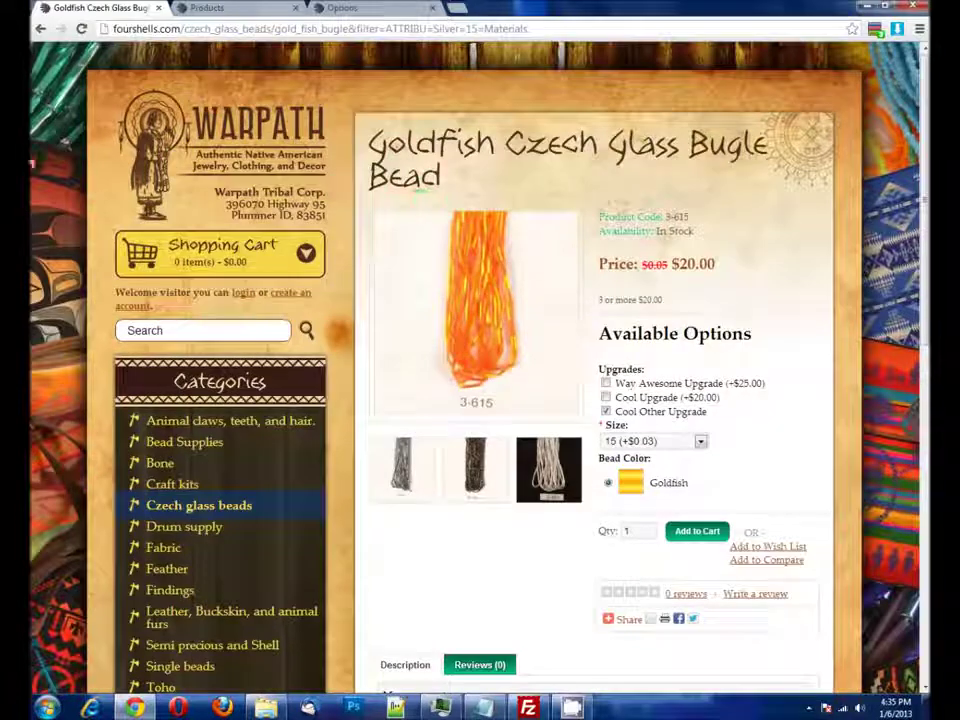
{"action": "left_click", "coordinate": [40, 28]}
{"action": "scroll", "coordinate": [574, 139], "scroll_direction": "down", "scroll_amount": 3}
{"action": "scroll", "coordinate": [546, 249], "scroll_direction": "up", "scroll_amount": 3}
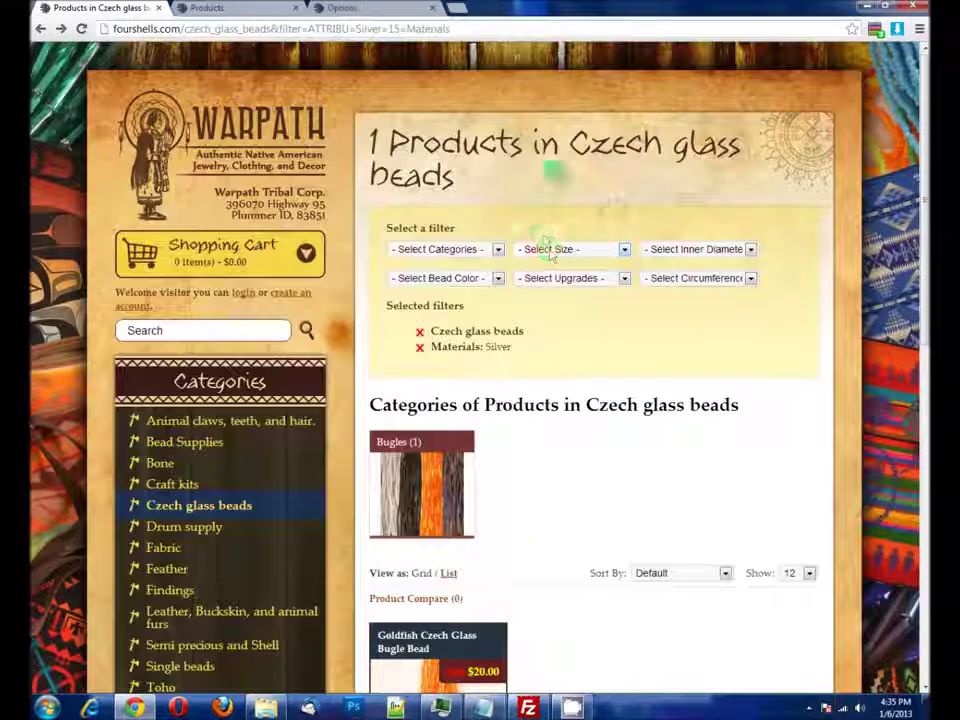
{"action": "left_click", "coordinate": [553, 278]}
{"action": "left_click", "coordinate": [516, 265]}
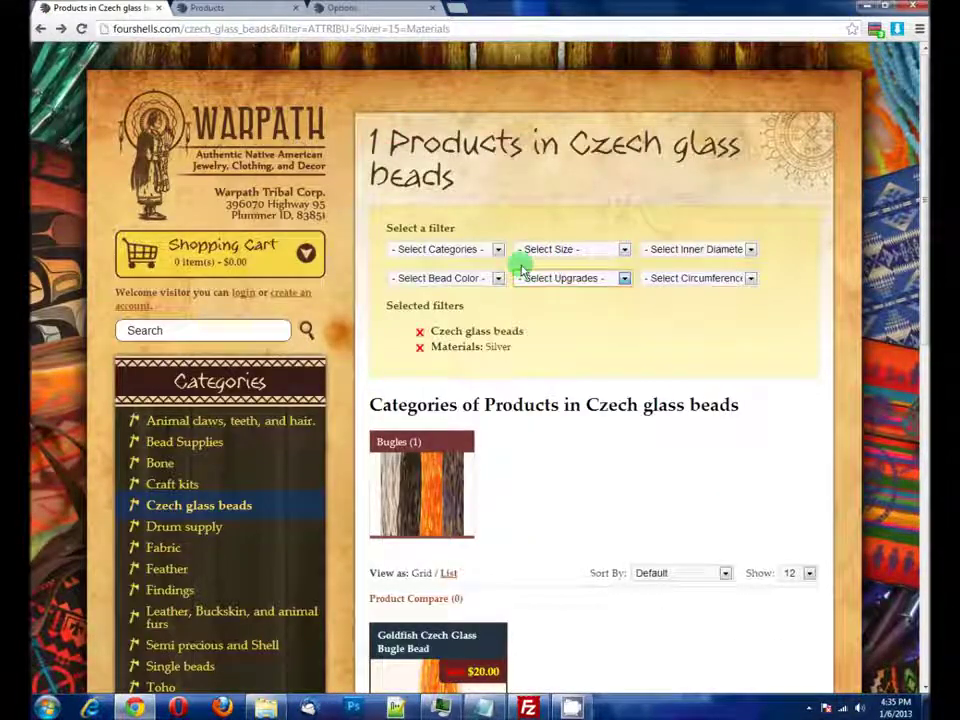
{"action": "left_click", "coordinate": [258, 8]}
{"action": "left_click", "coordinate": [340, 8]}
{"action": "left_click", "coordinate": [230, 8]}
Recheck the storefront's category filters and set the Gold Chain value's quantity back to 1
{"action": "left_click", "coordinate": [333, 286]}
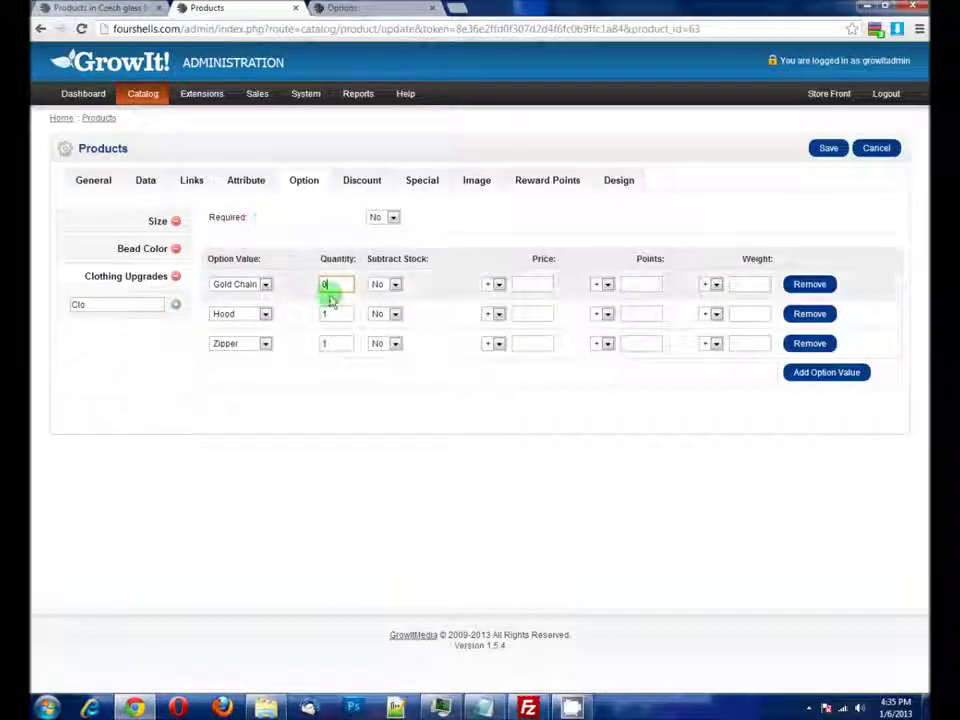
{"action": "double_click", "coordinate": [337, 285]}
{"action": "type", "text": "2"}
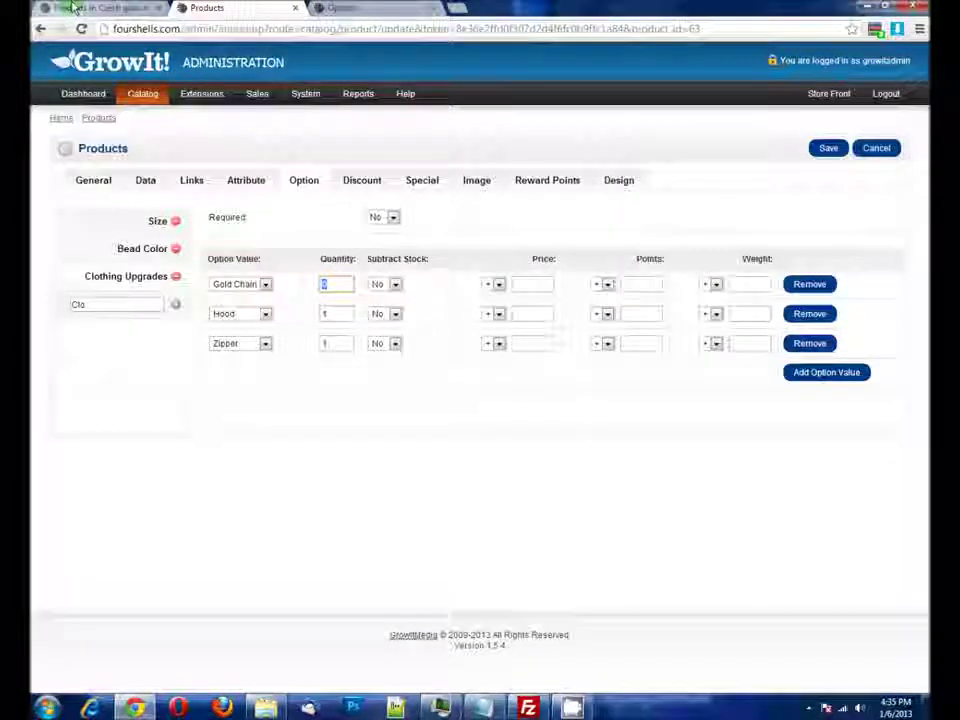
{"action": "left_click", "coordinate": [68, 7]}
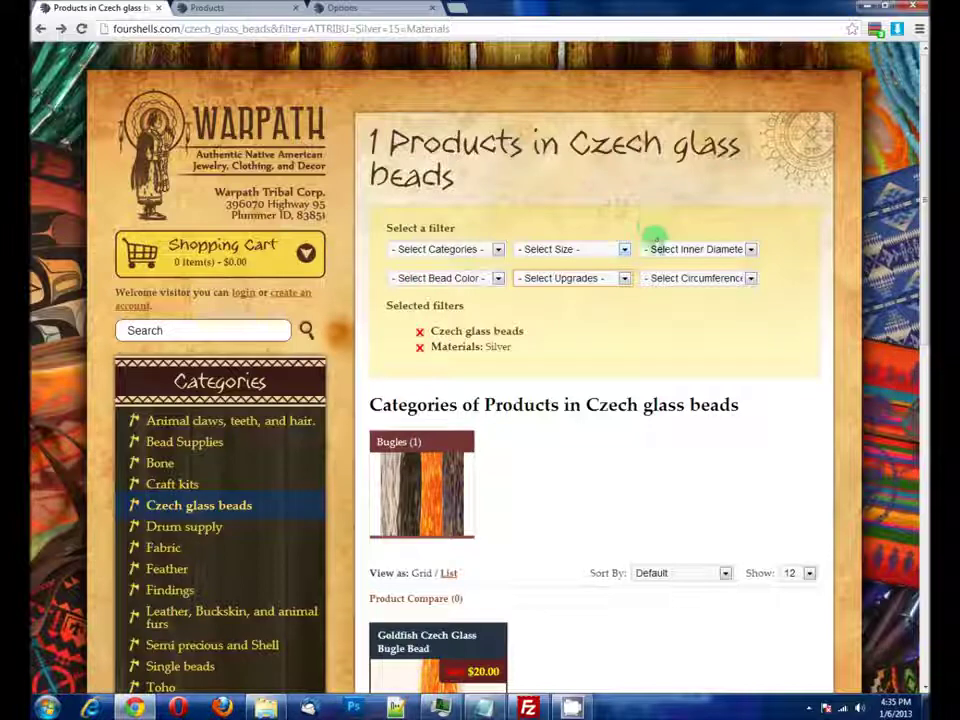
{"action": "left_click", "coordinate": [226, 9]}
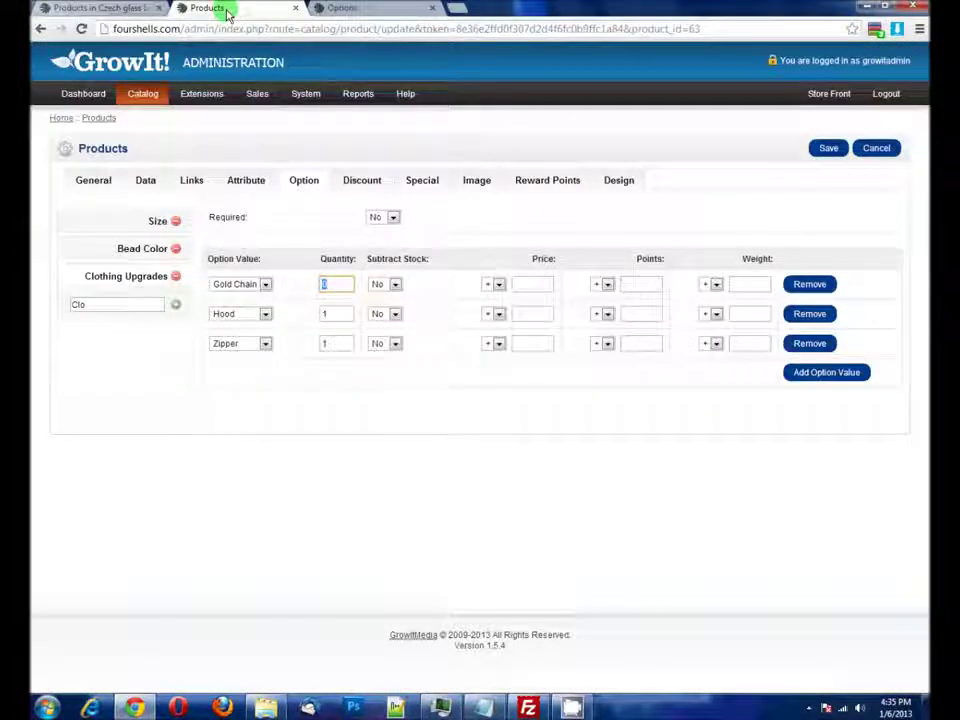
{"action": "type", "text": "1"}
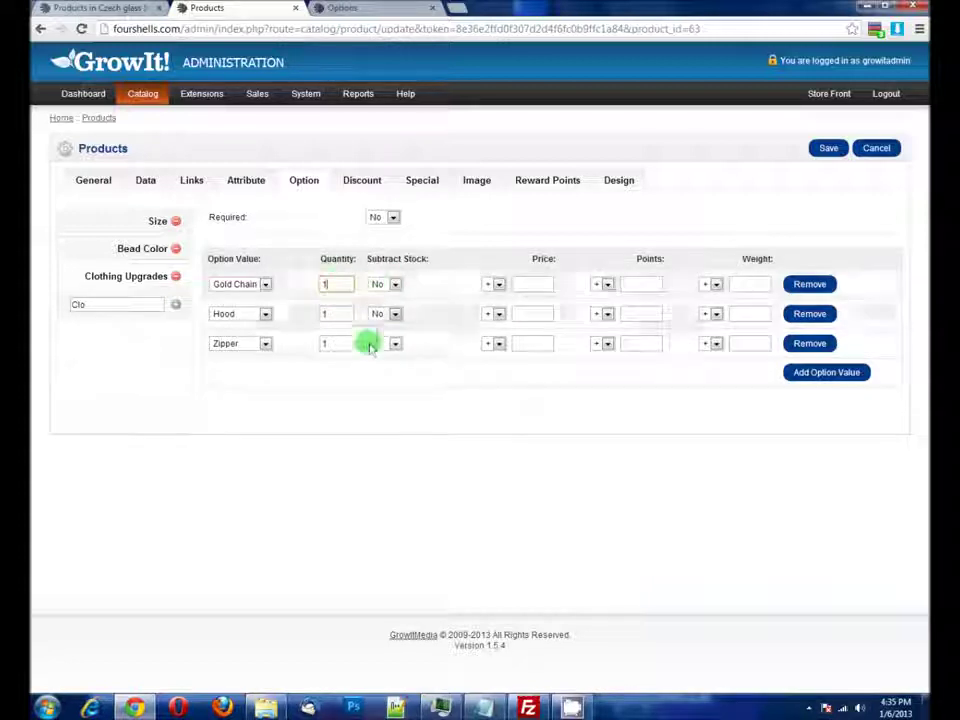
Review the values set up for the product's Bead Color and Size options
{"action": "left_click", "coordinate": [130, 246]}
{"action": "left_click", "coordinate": [131, 226]}
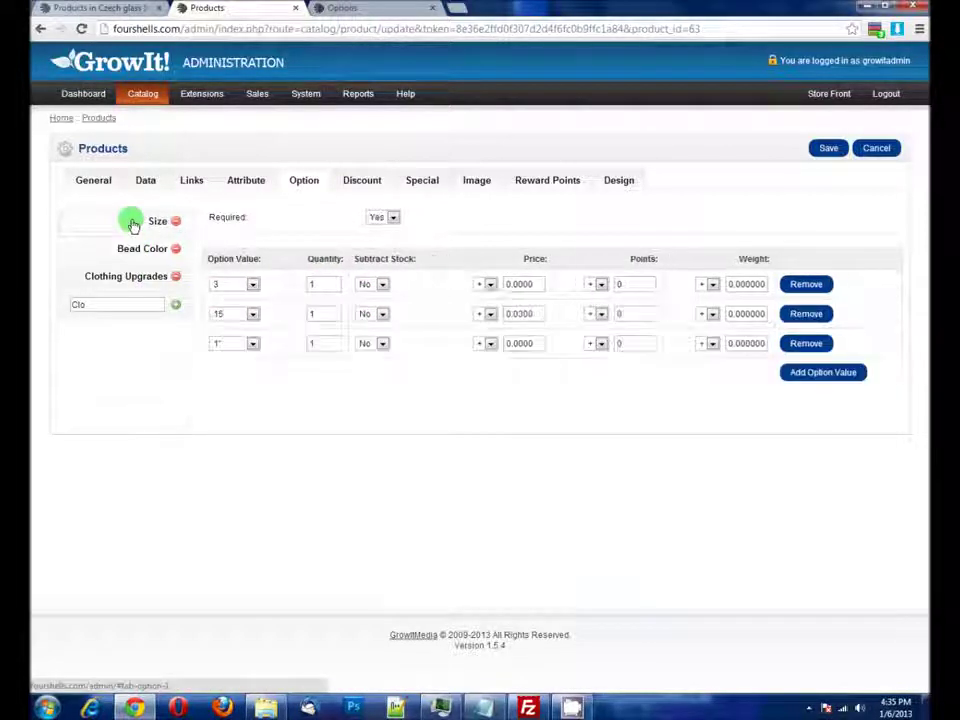
Set the Clothing Upgrades price adjustments to +10.00 for Gold Chain and -5.00 for Hood, and save the product
{"action": "left_click", "coordinate": [128, 275]}
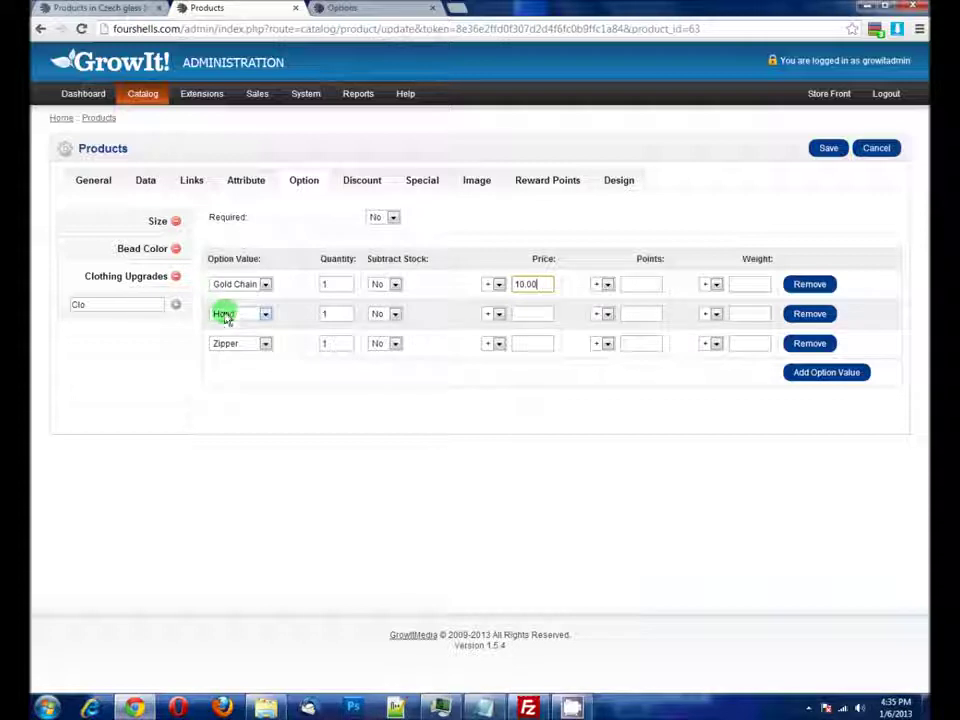
{"action": "left_click", "coordinate": [493, 314]}
{"action": "left_click", "coordinate": [491, 335]}
{"action": "left_click", "coordinate": [532, 314]}
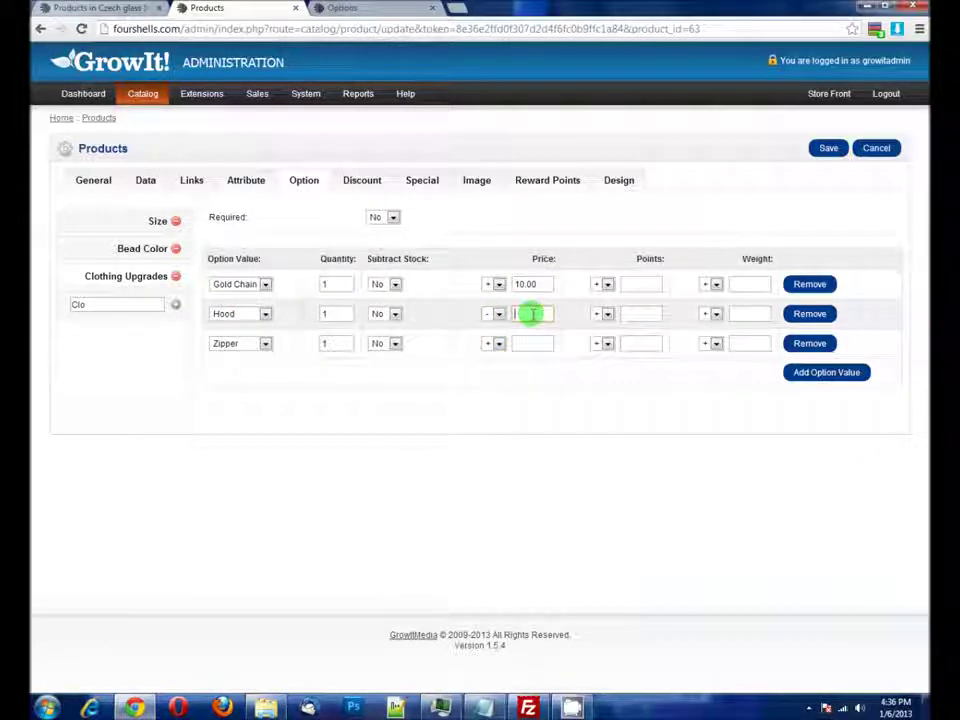
{"action": "type", "text": "5.00"}
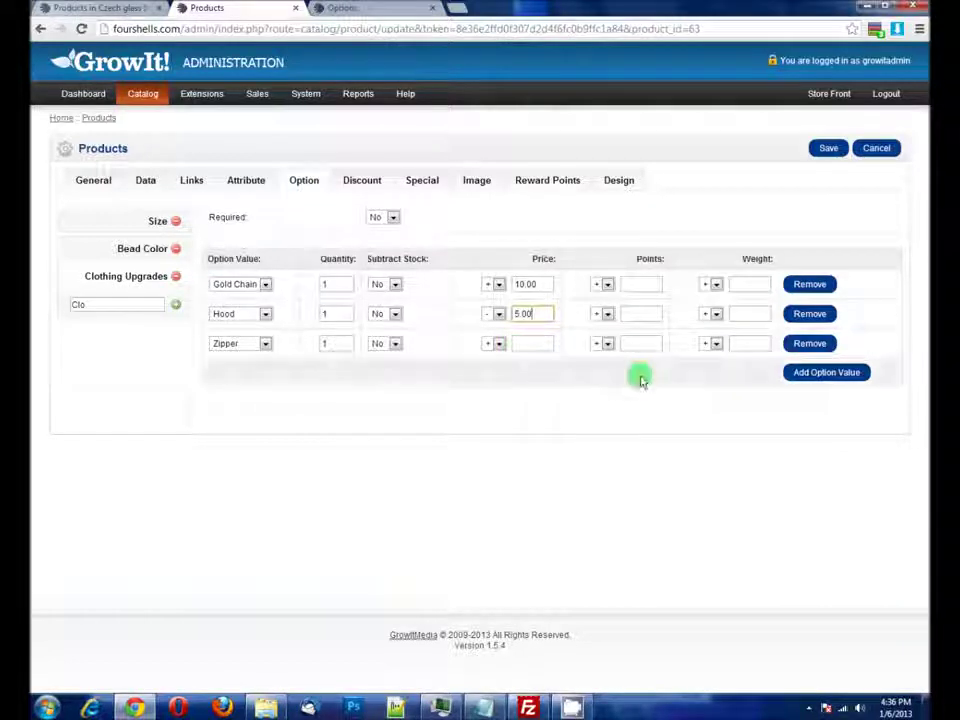
{"action": "left_click", "coordinate": [830, 149]}
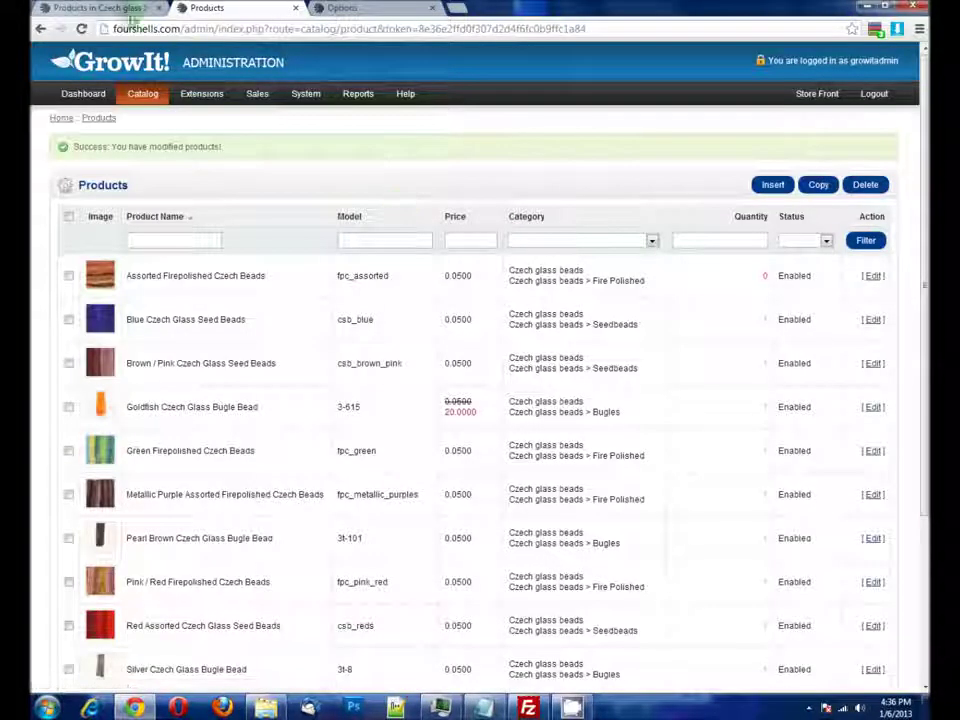
Examine the Clothing Upgrades choices and price adjustments on the Goldfish bugle bead's storefront page, and return to the admin product list
{"action": "left_click", "coordinate": [120, 8]}
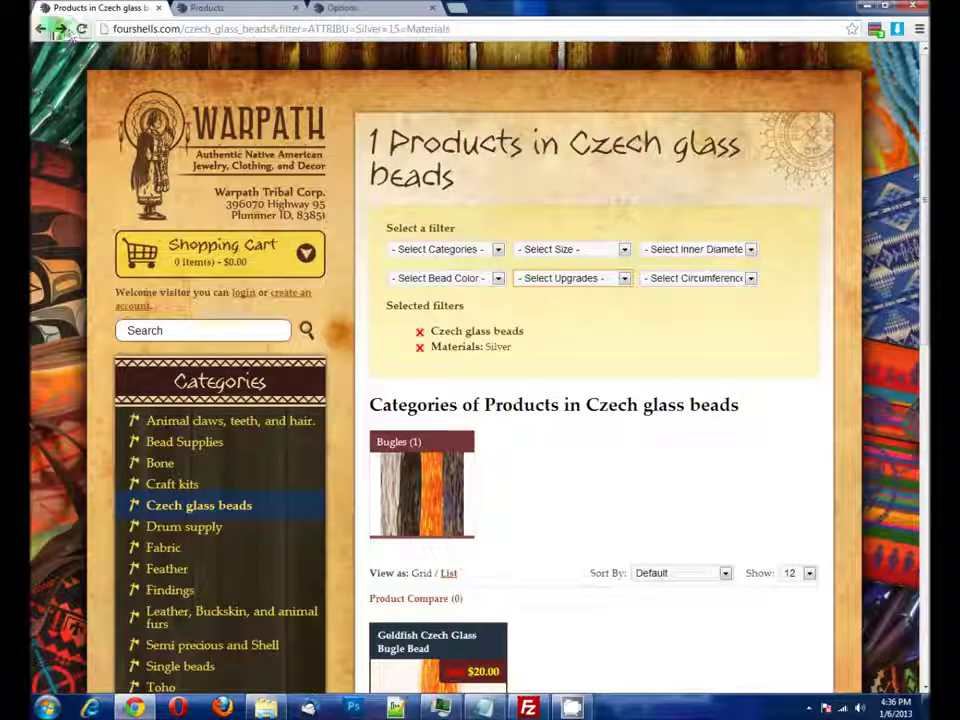
{"action": "left_click", "coordinate": [62, 29]}
{"action": "scroll", "coordinate": [835, 396], "scroll_direction": "down", "scroll_amount": 3}
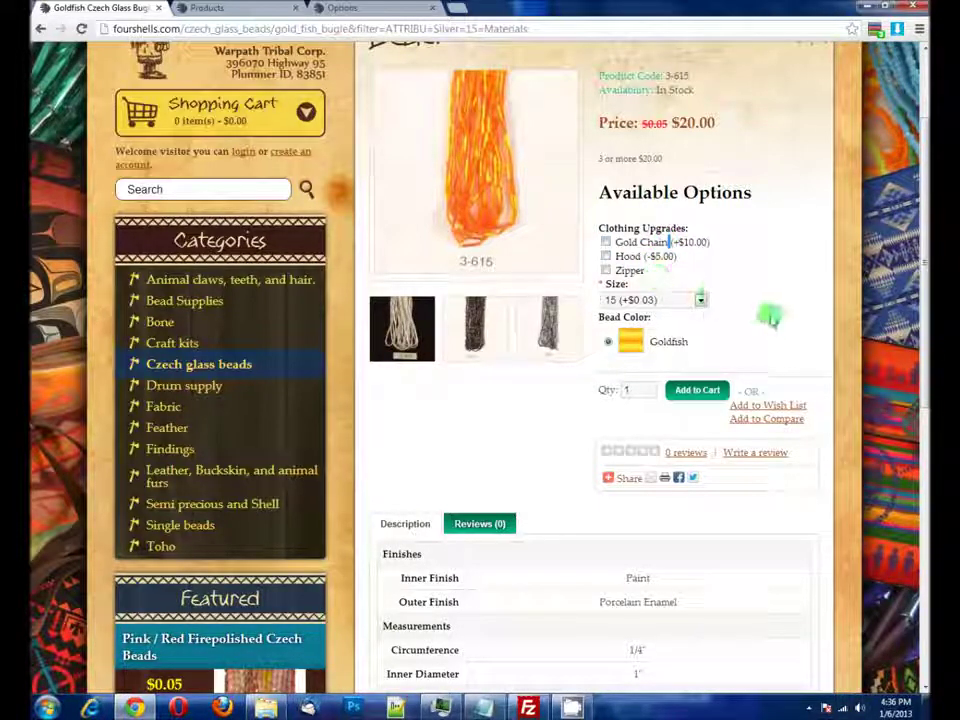
{"action": "left_click", "coordinate": [267, 13]}
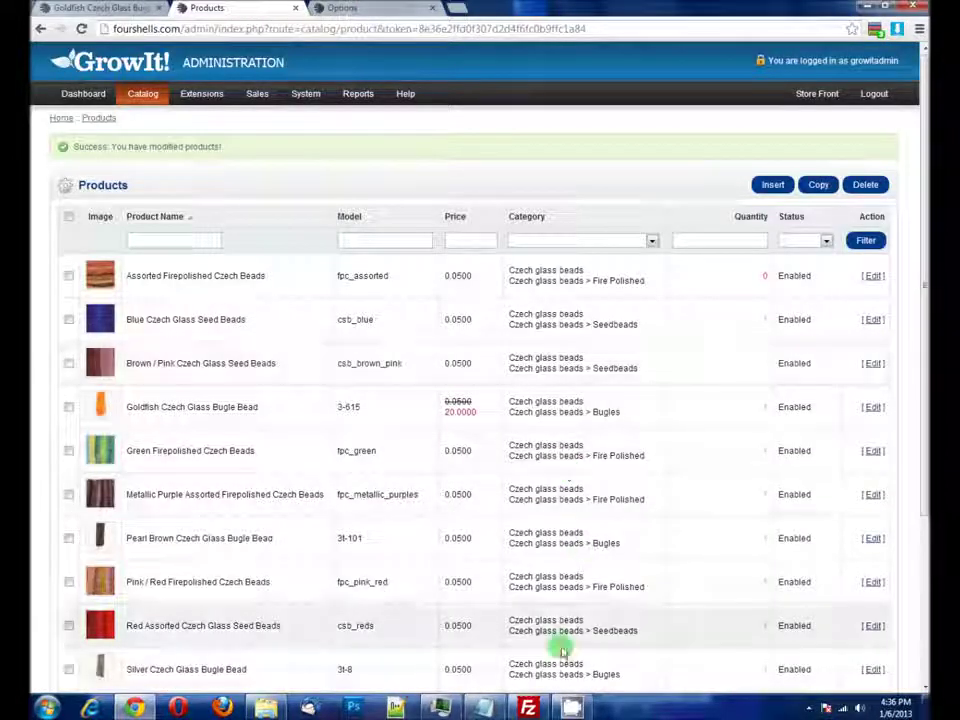
Check the available filters on the storefront's Czech glass beads category page
{"action": "left_click", "coordinate": [807, 709]}
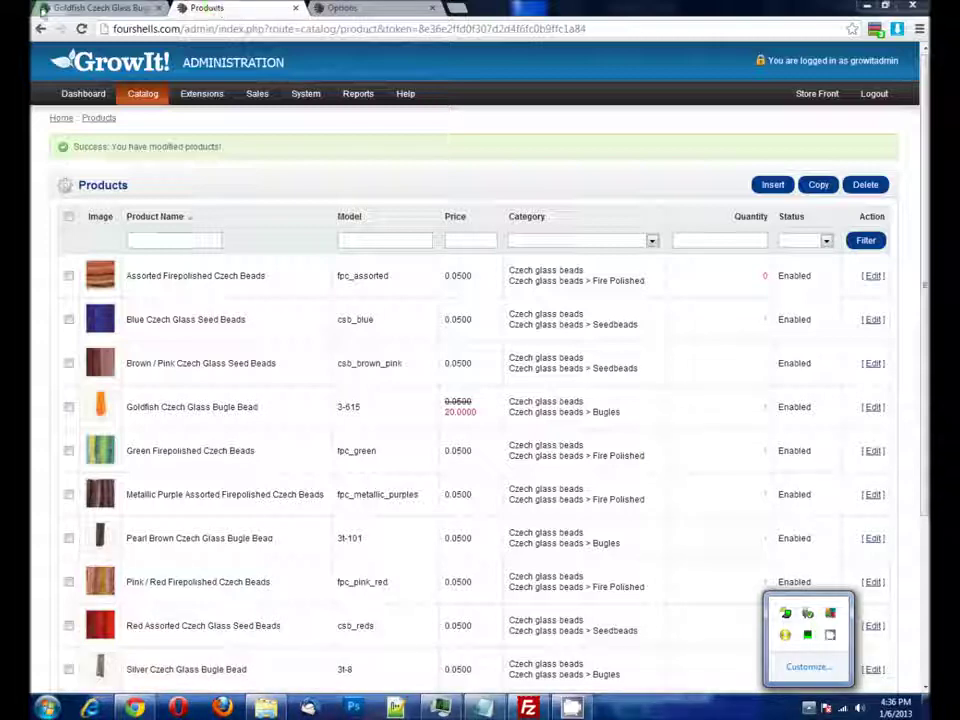
{"action": "left_click", "coordinate": [100, 8]}
{"action": "left_click", "coordinate": [40, 28]}
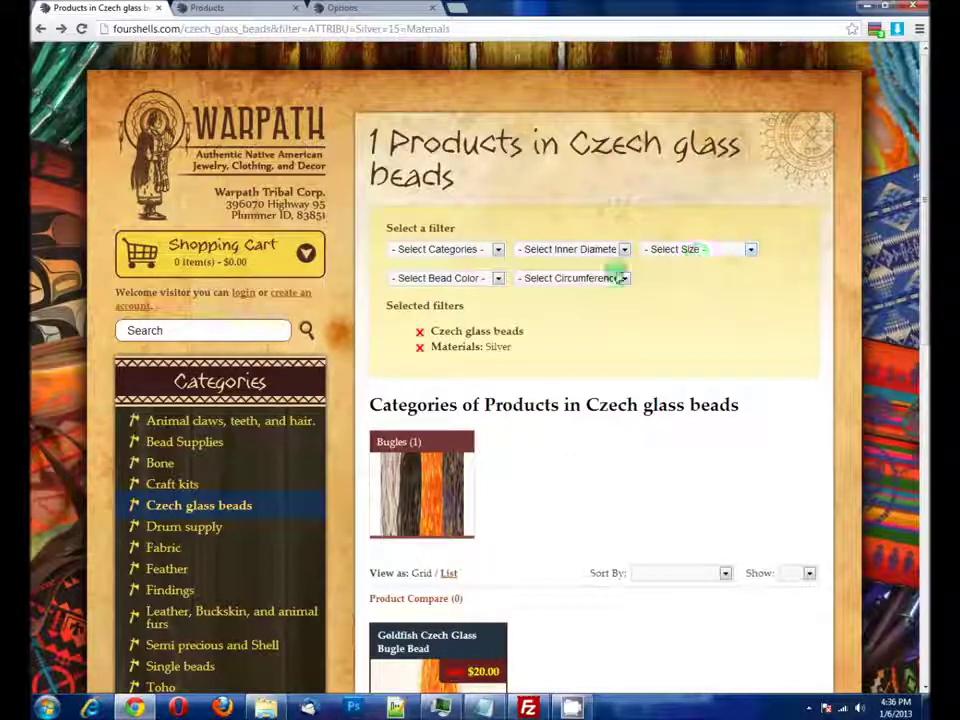
{"action": "left_click", "coordinate": [812, 710]}
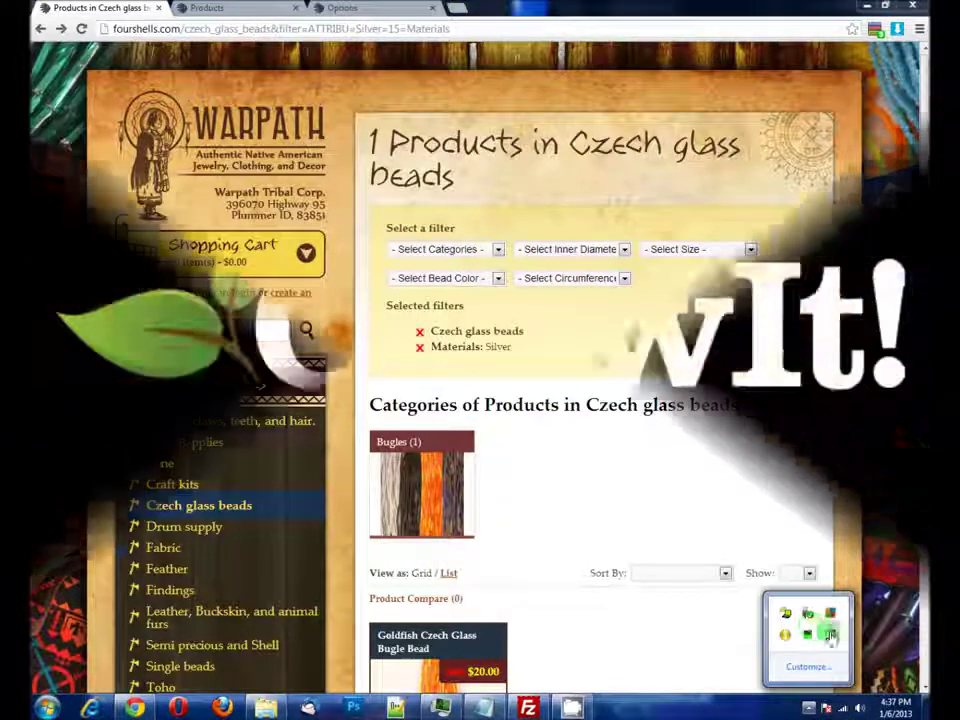